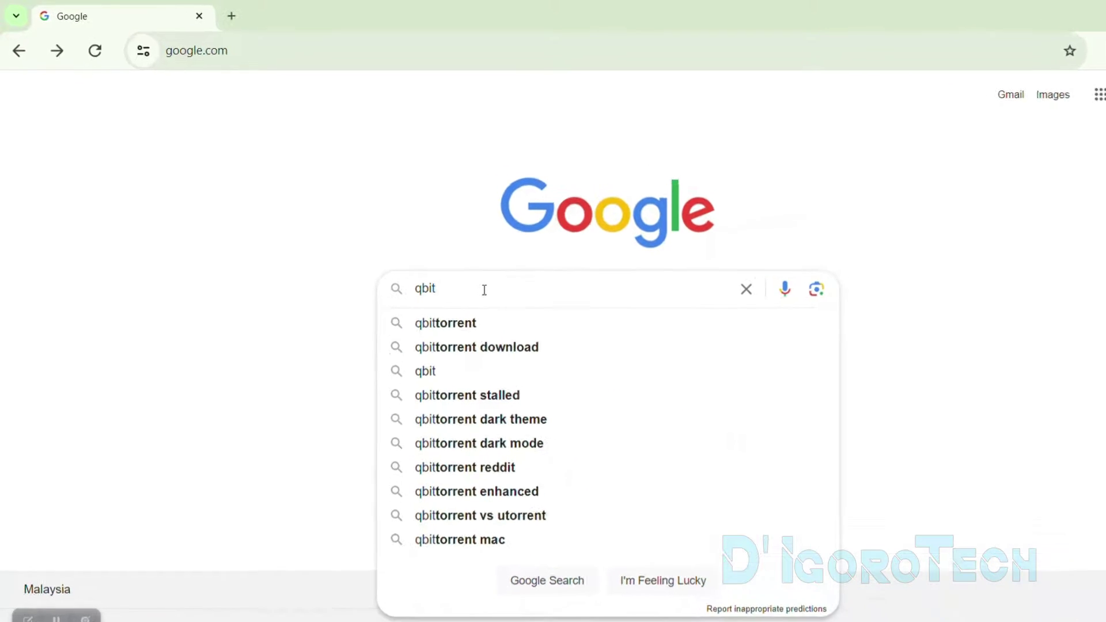
Search Google for 'qbittorent download' and open the official qBittorrent download page
text(torent download)
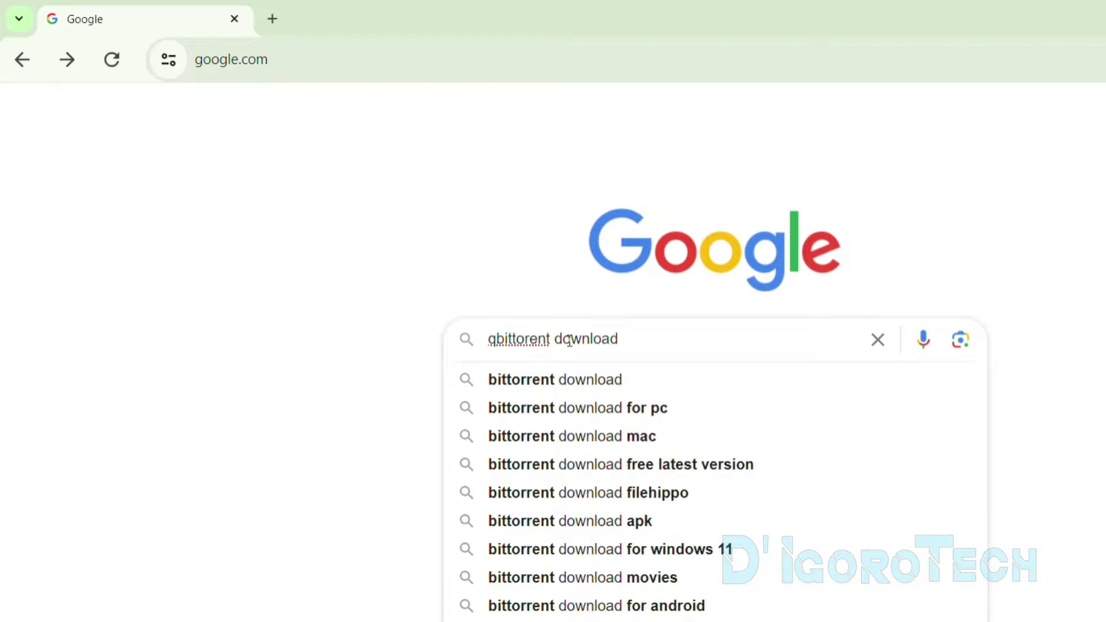
key(Return)
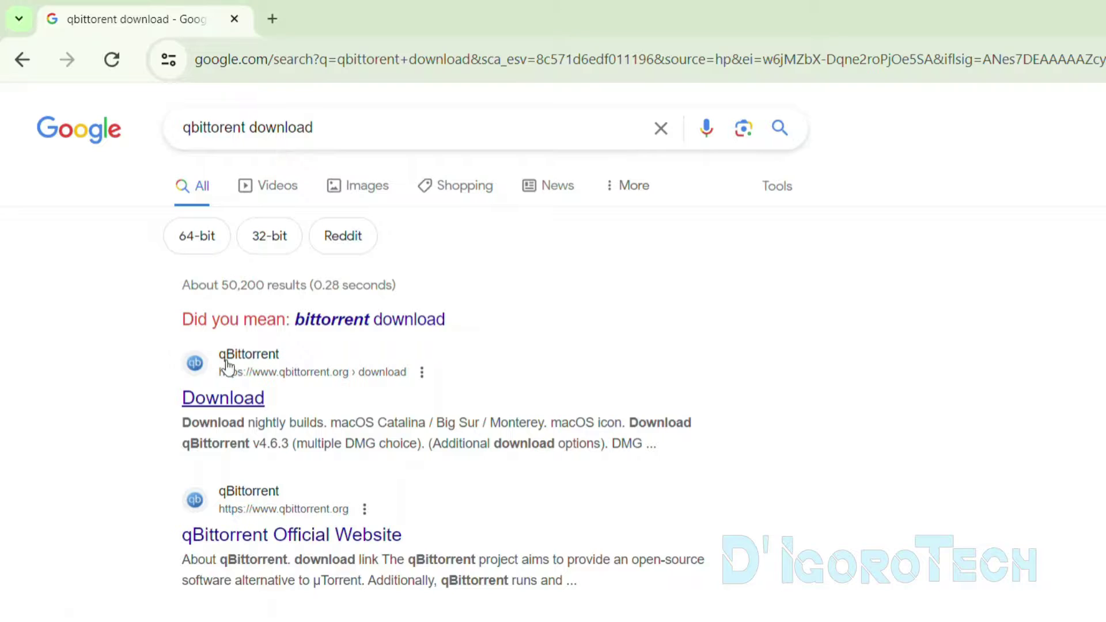
click(243, 404)
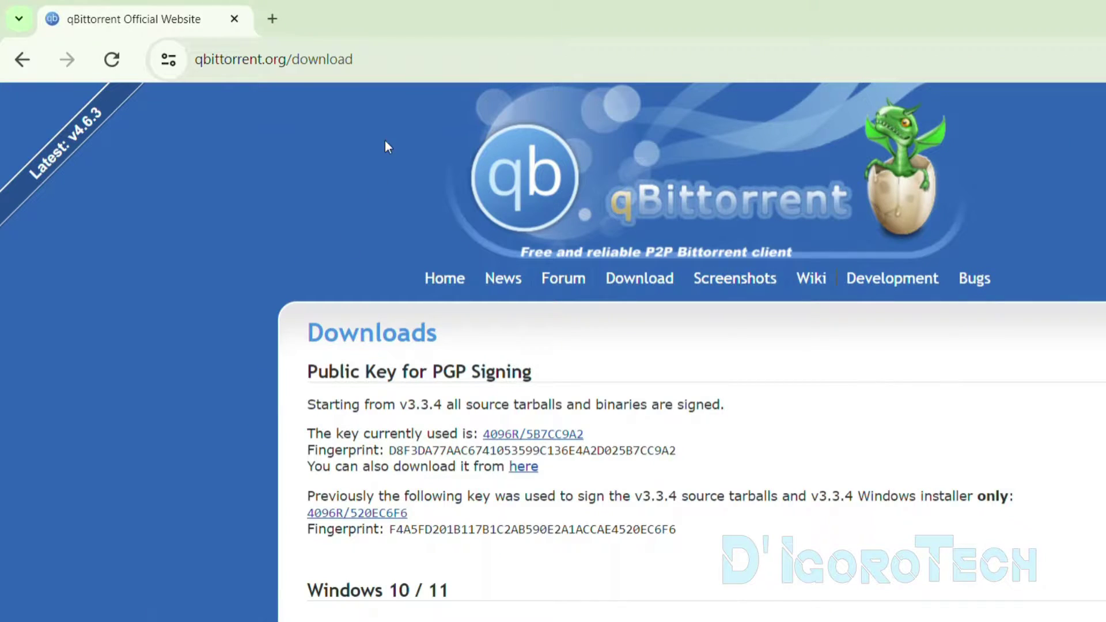
Follow the Windows 10 / 11 'Download qBittorrent v4.6.3' installer link on the downloads page
click(377, 62)
click(364, 169)
scroll(472, 248, down, 5)
scroll(535, 280, down, 2)
drag(455, 226, 305, 222)
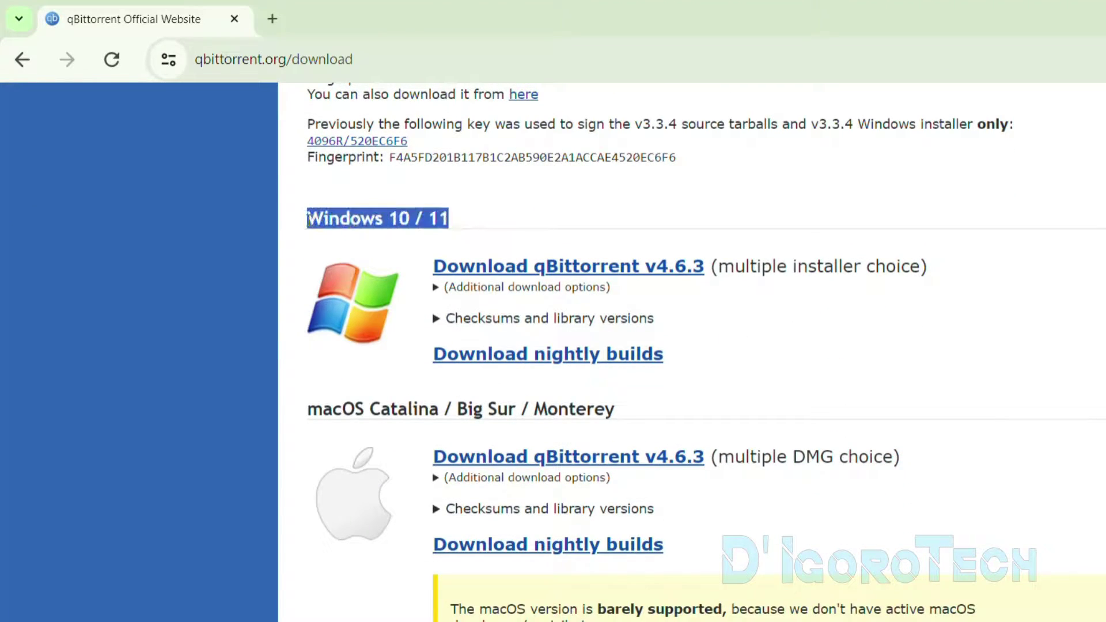
drag(298, 410, 634, 416)
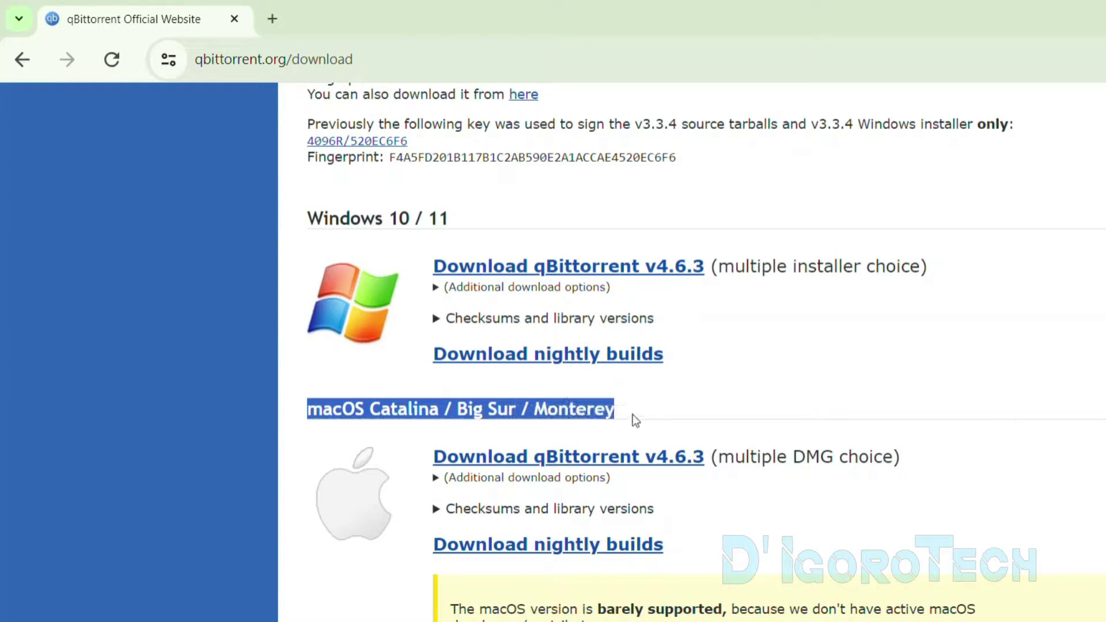
scroll(639, 409, down, 5)
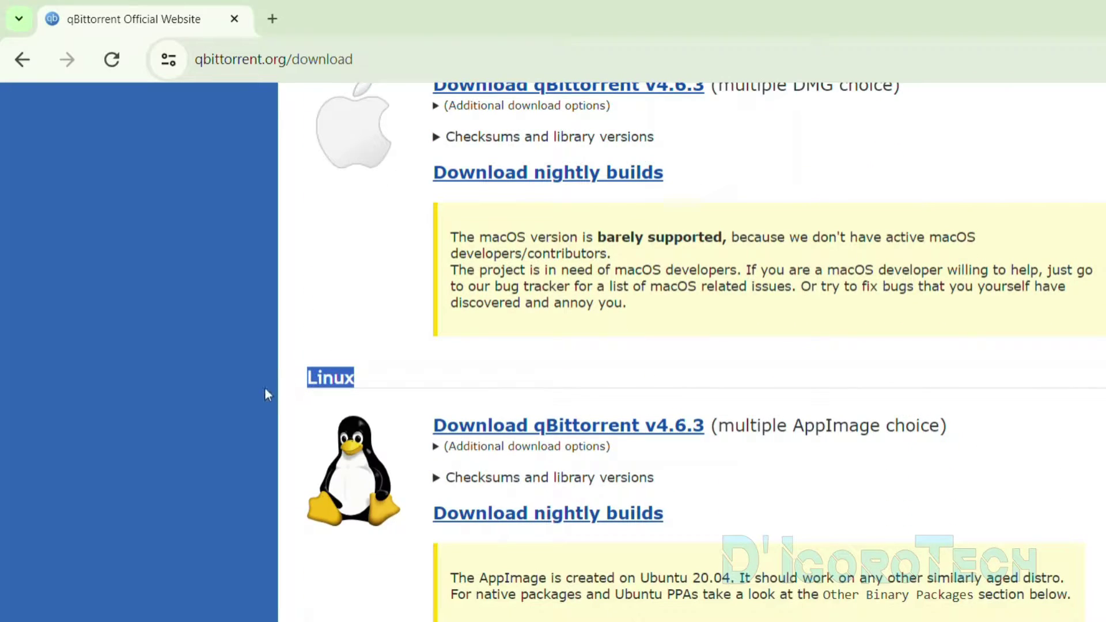
scroll(265, 389, up, 7)
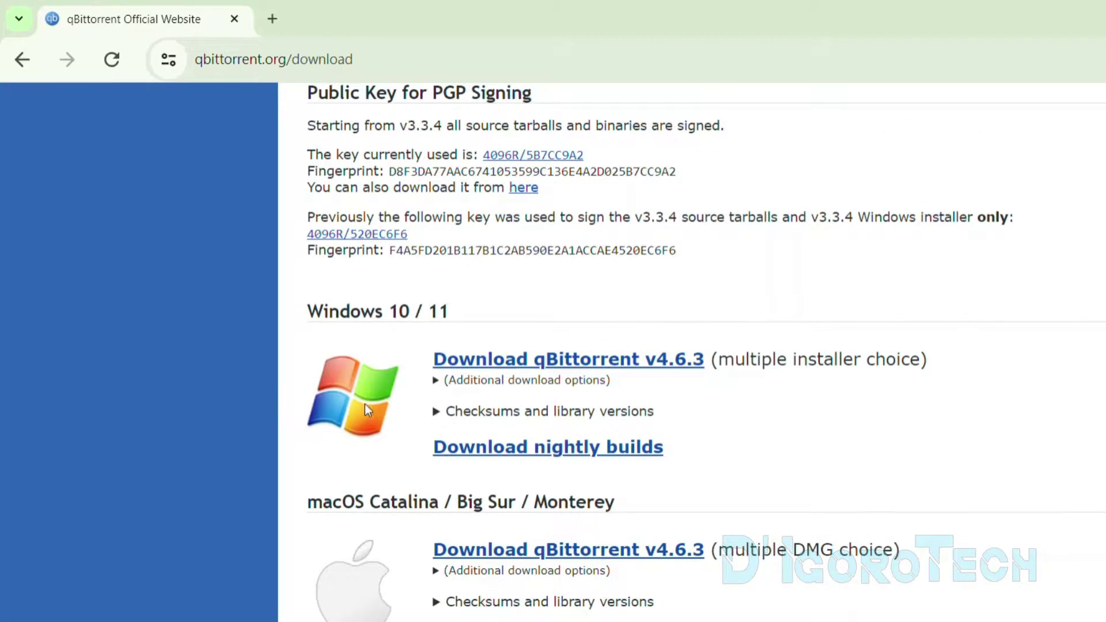
drag(463, 314, 310, 311)
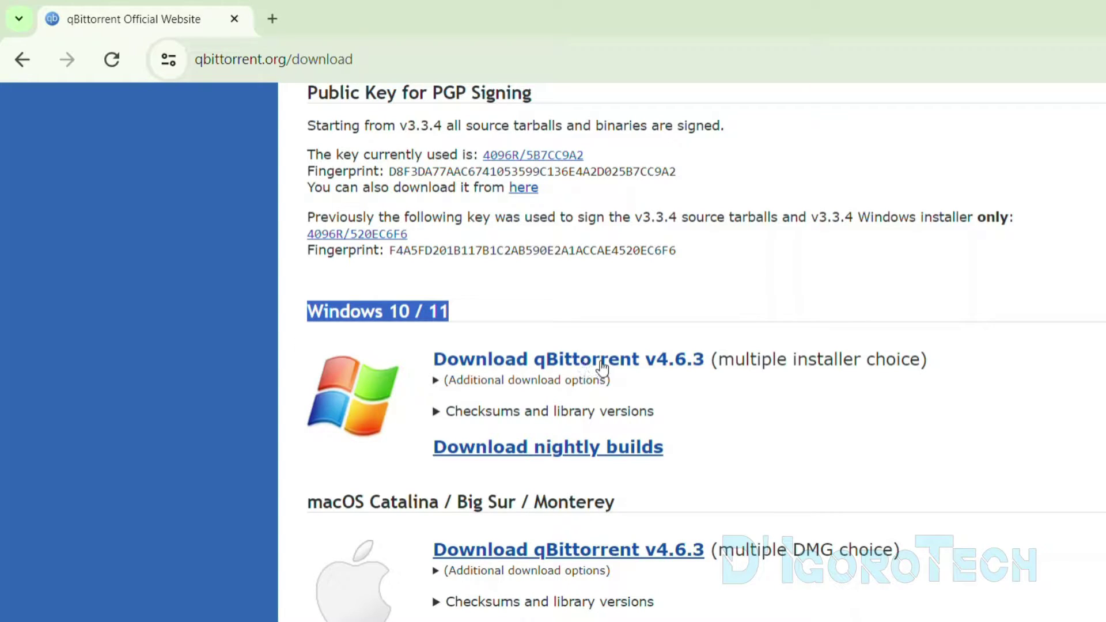
click(552, 358)
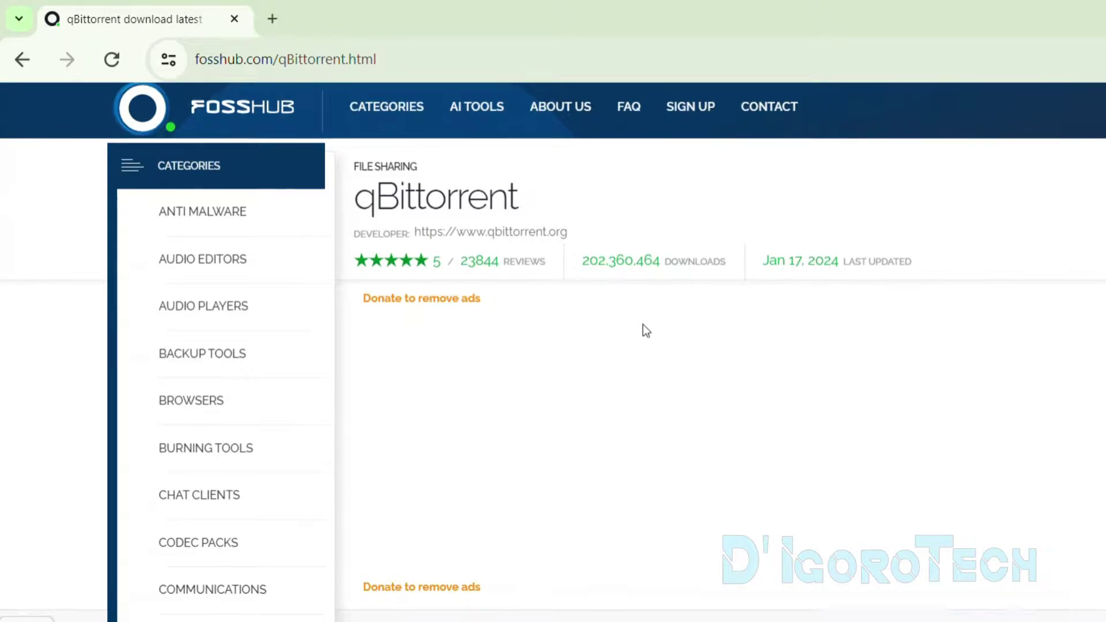
Download the 34.1 MB qBittorrent Windows x64 installer from FossHub and check it finished
scroll(643, 324, down, 5)
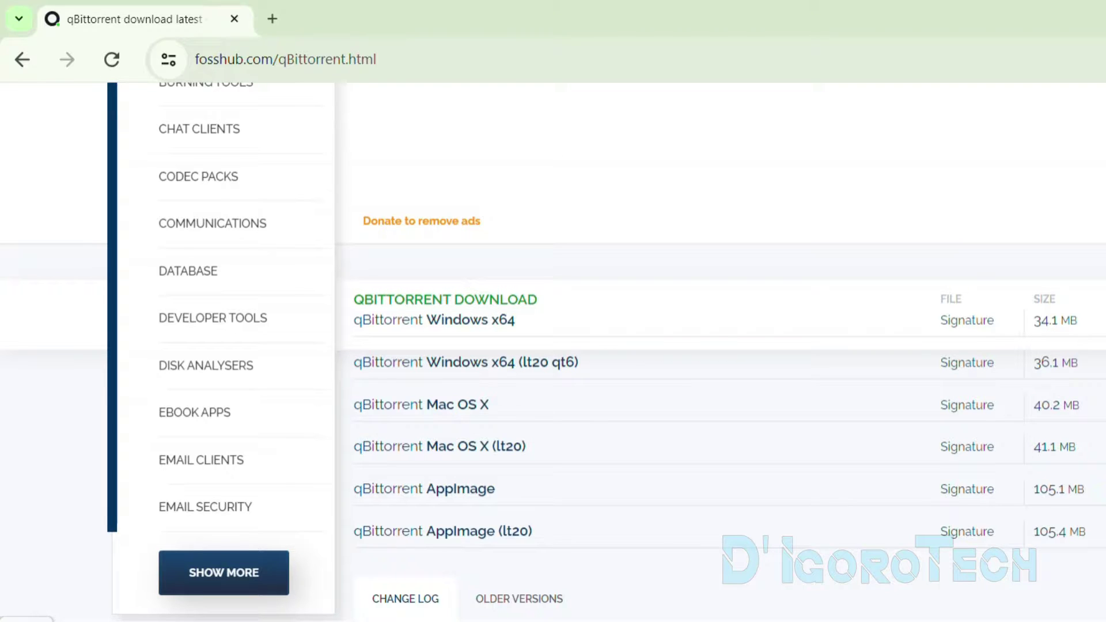
click(498, 314)
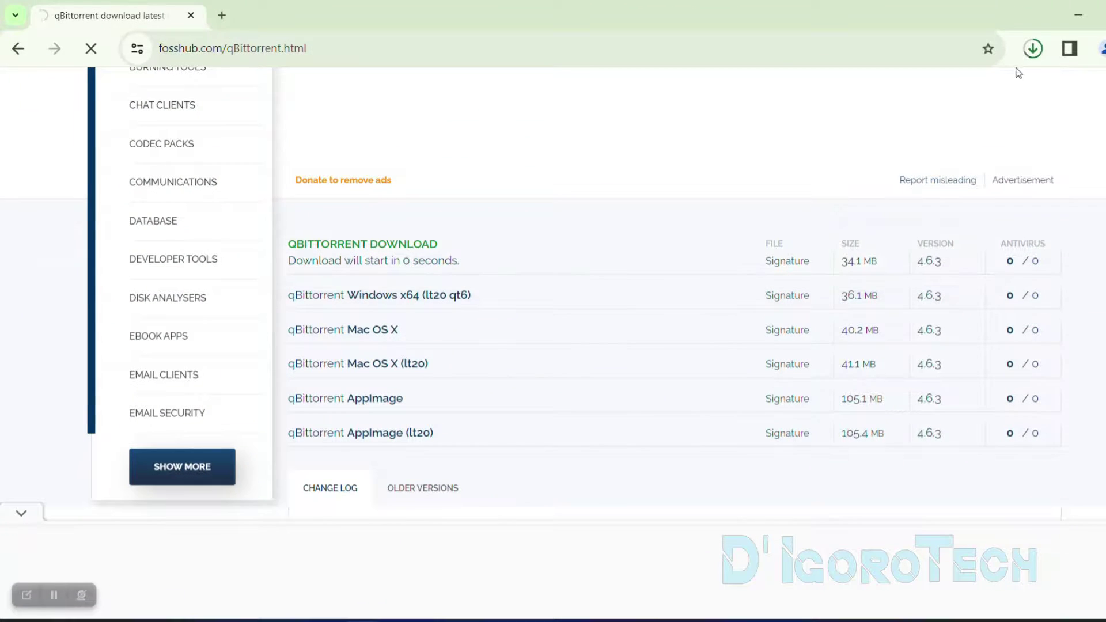
mouse_move(910, 136)
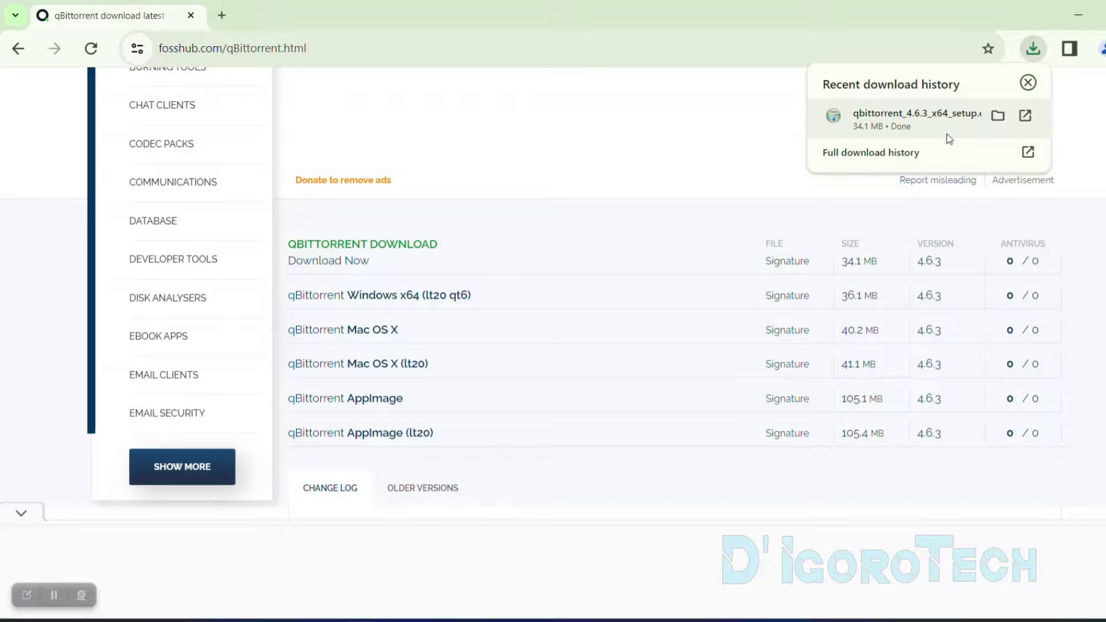
Find qbittorrent_4.6.3_x64_setup in the Downloads folder and run the installer
click(997, 116)
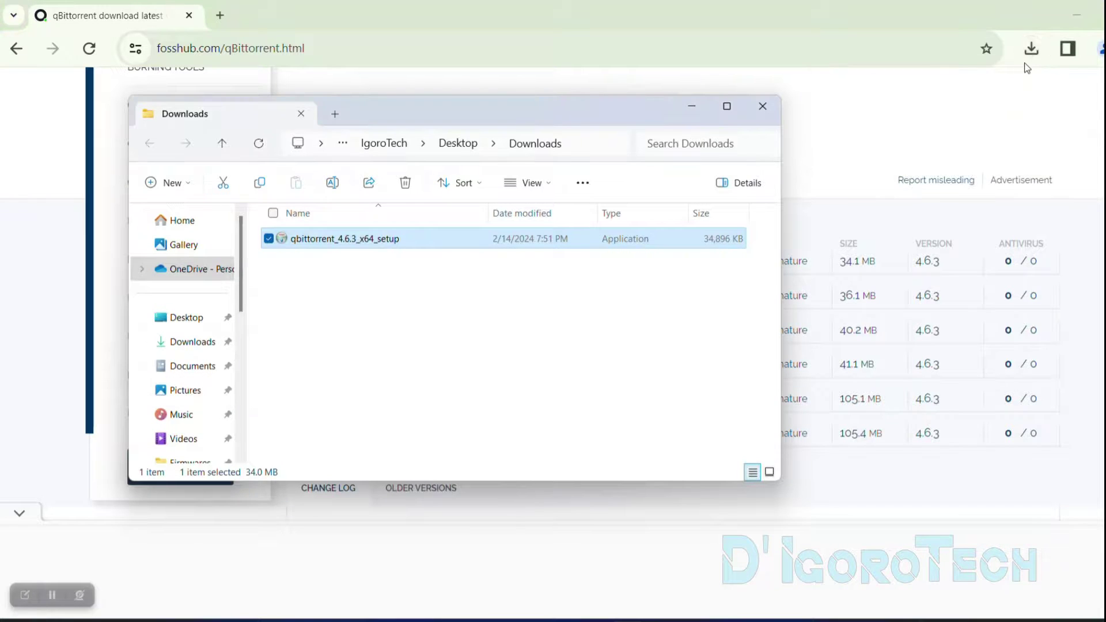
click(1070, 16)
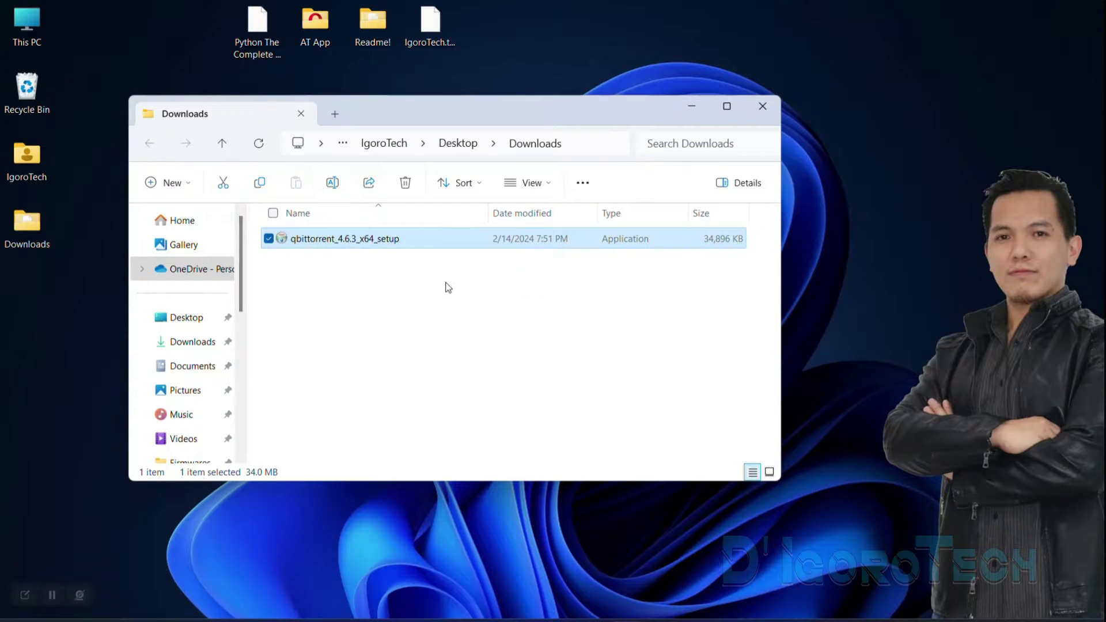
click(317, 251)
click(314, 248)
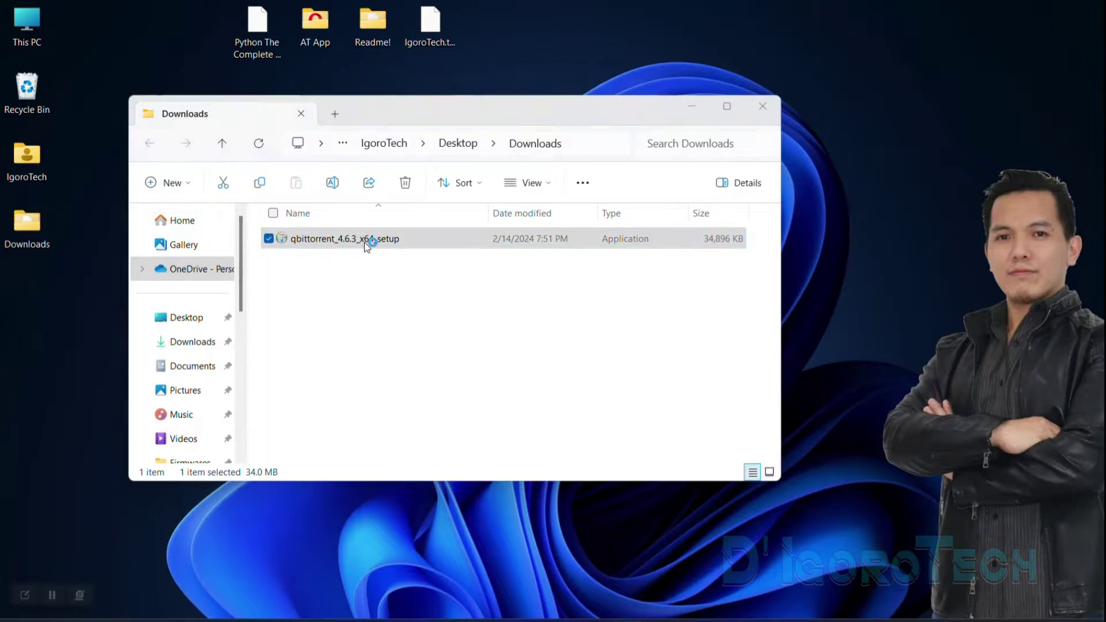
click(691, 110)
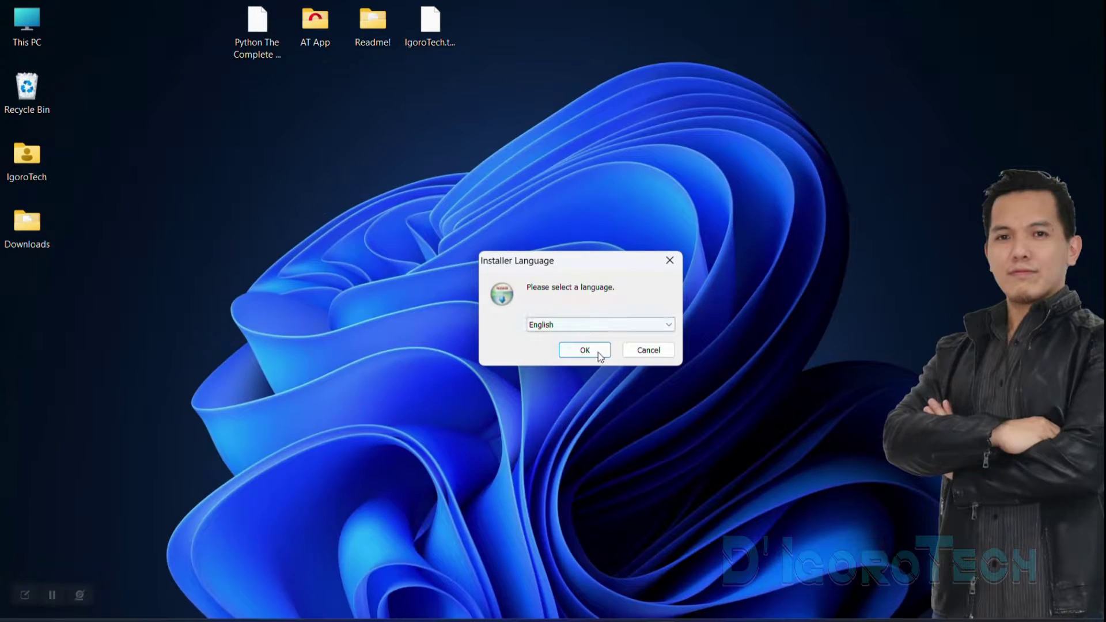
Keep English as the installer language and accept the licence agreement
click(563, 321)
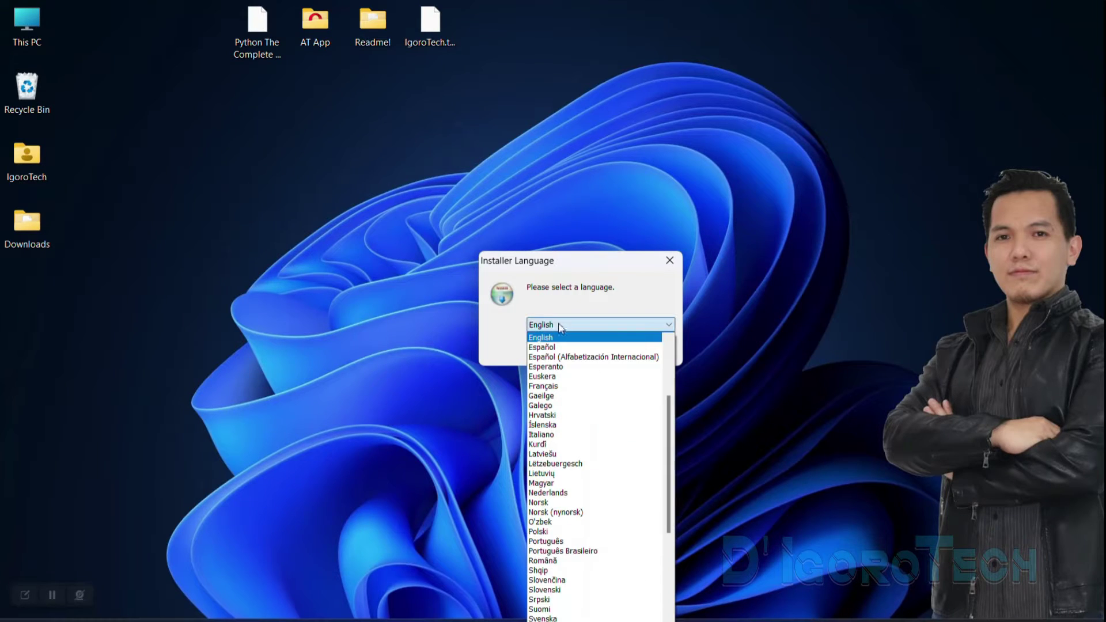
click(559, 324)
click(582, 351)
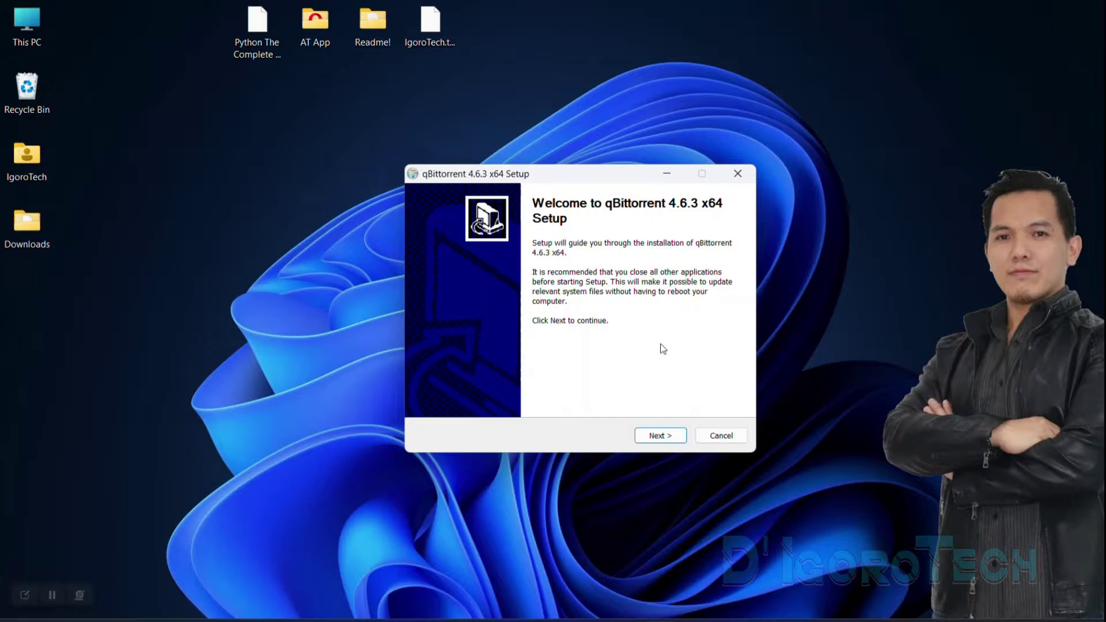
click(658, 436)
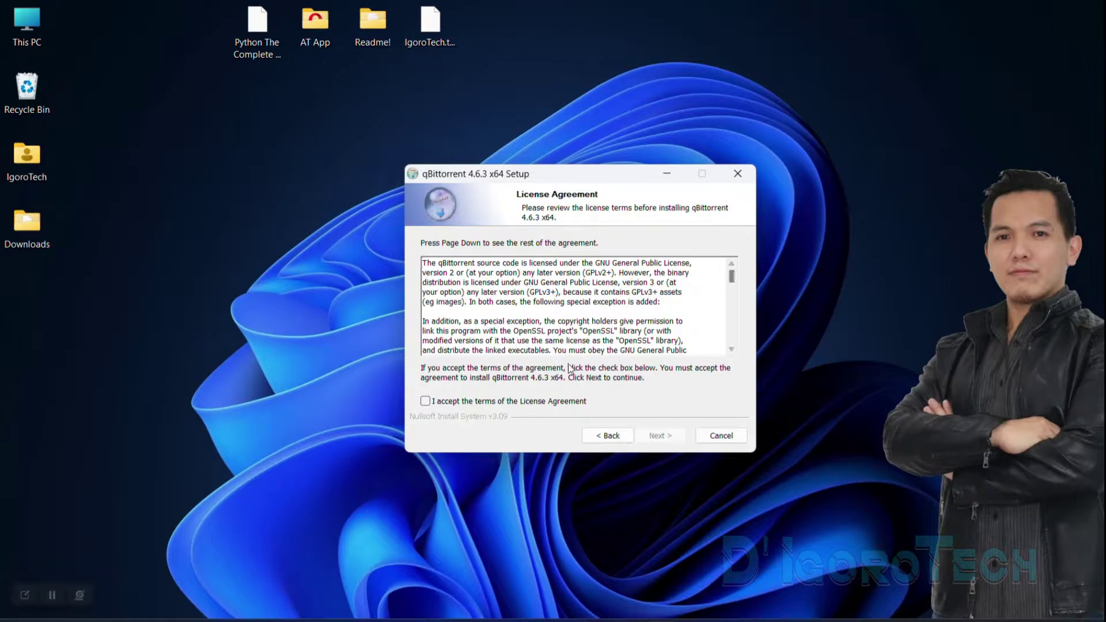
click(478, 403)
click(651, 437)
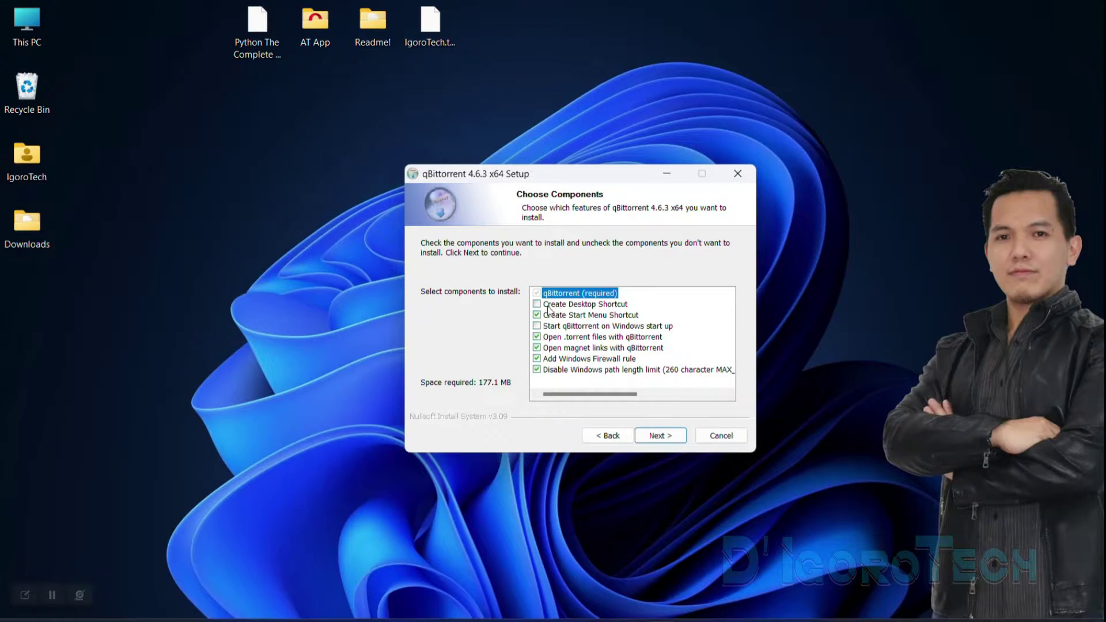
Add the Create Desktop Shortcut and Start qBittorrent on Windows start up components
click(8, 278)
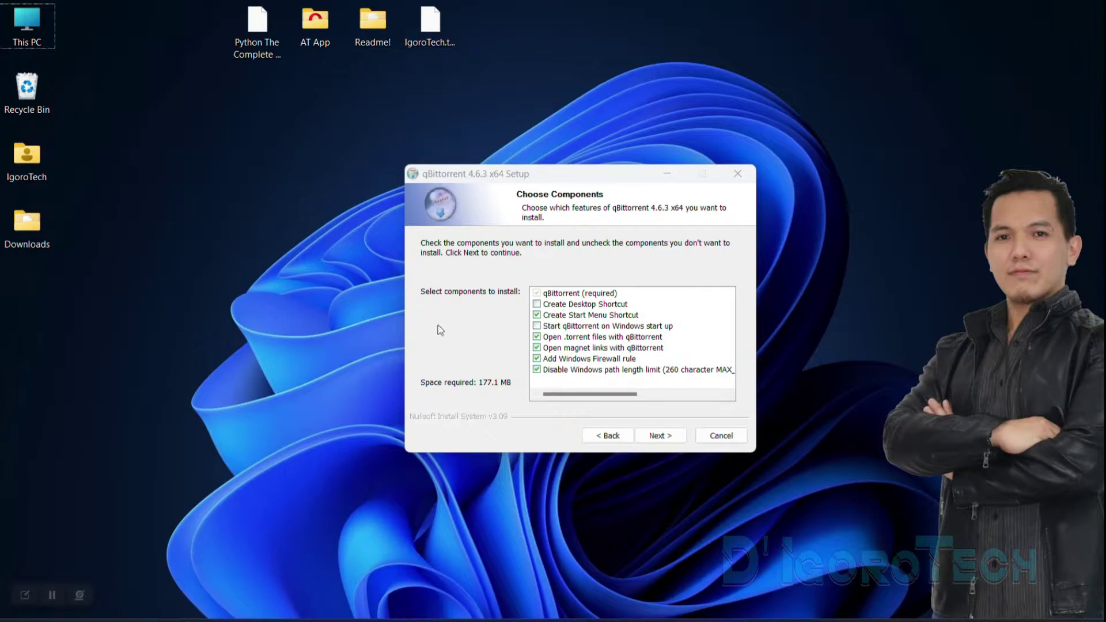
click(535, 305)
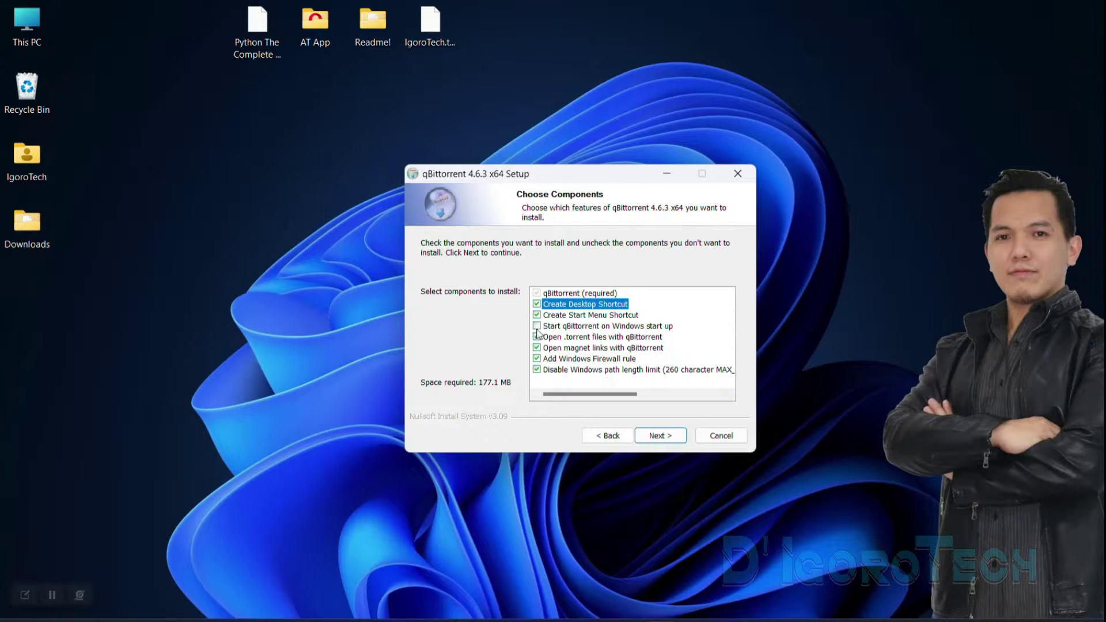
click(537, 326)
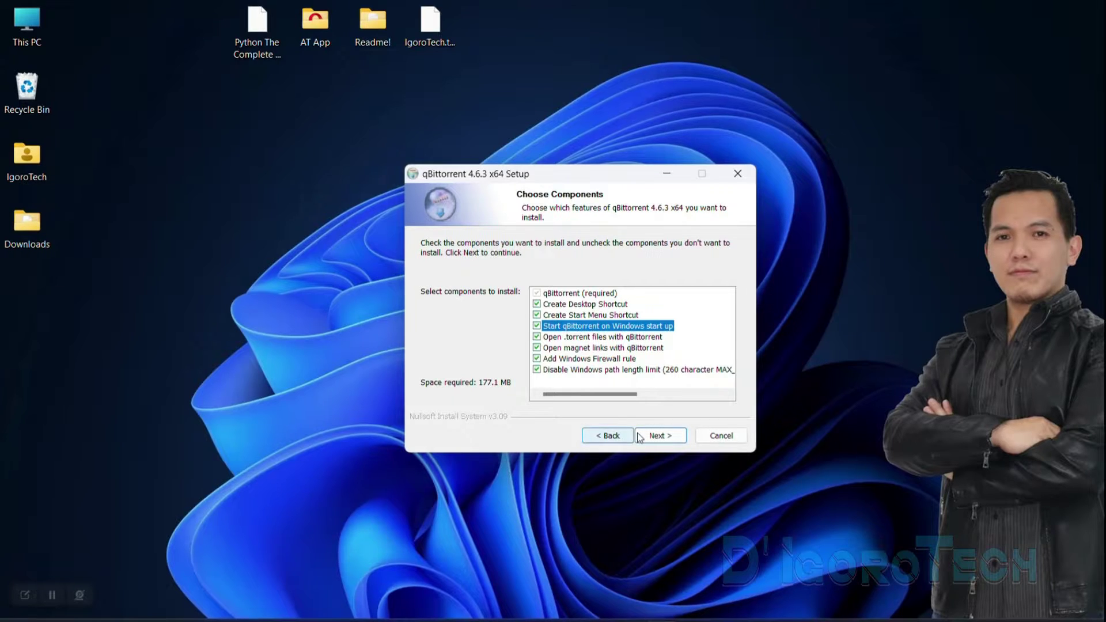
click(656, 435)
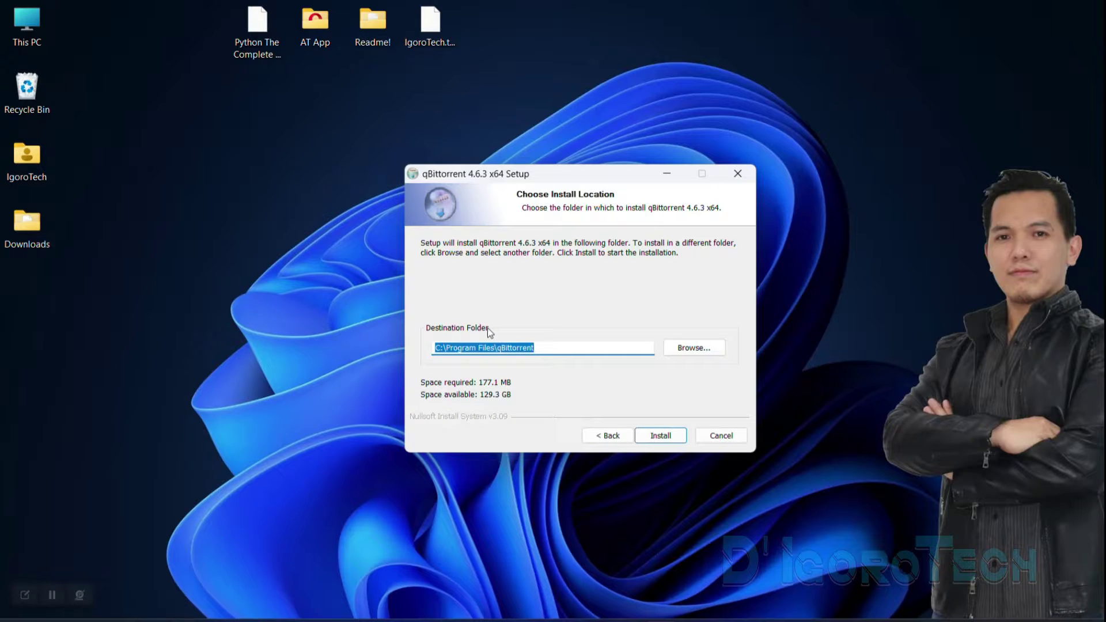
Install qBittorrent 4.6.3 to C:\Program Files\qBittorrent, launch it, and agree to the legal notice
click(659, 435)
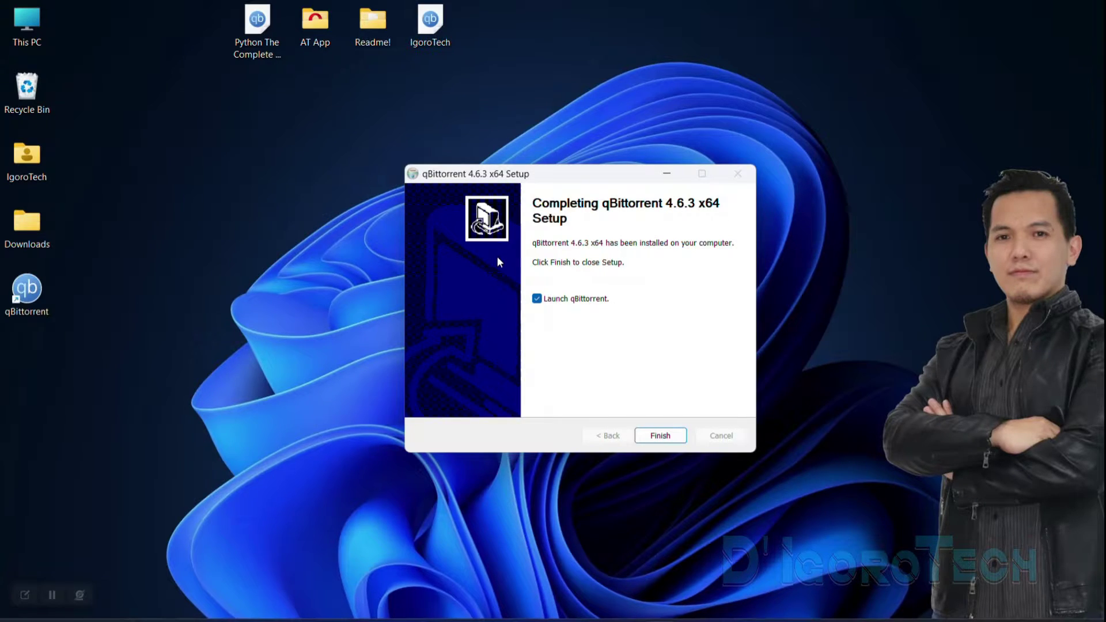
click(34, 310)
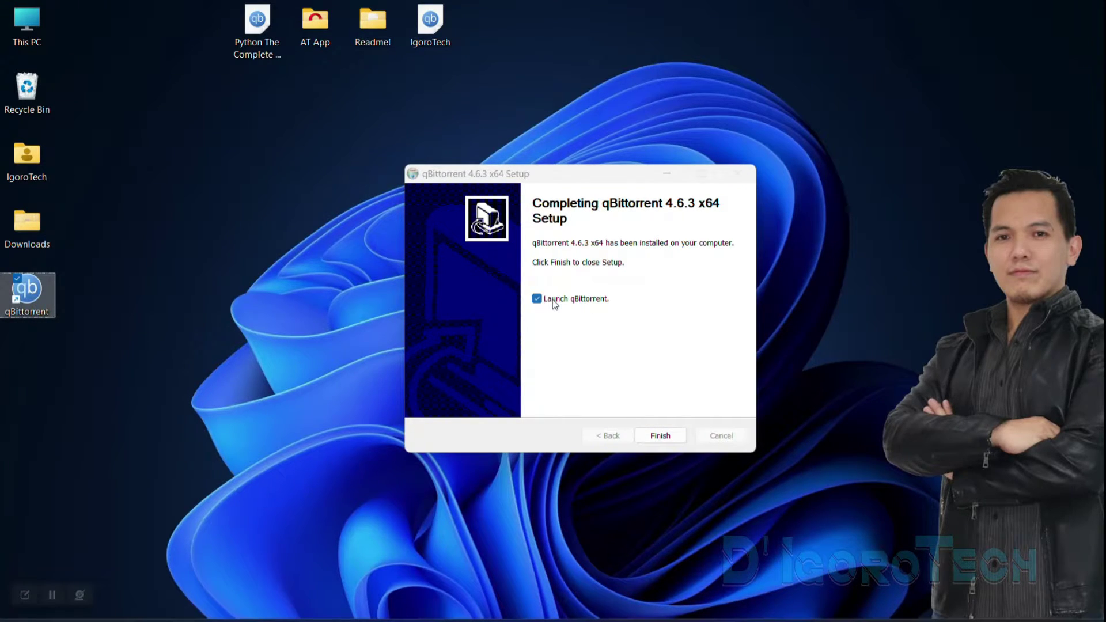
click(662, 436)
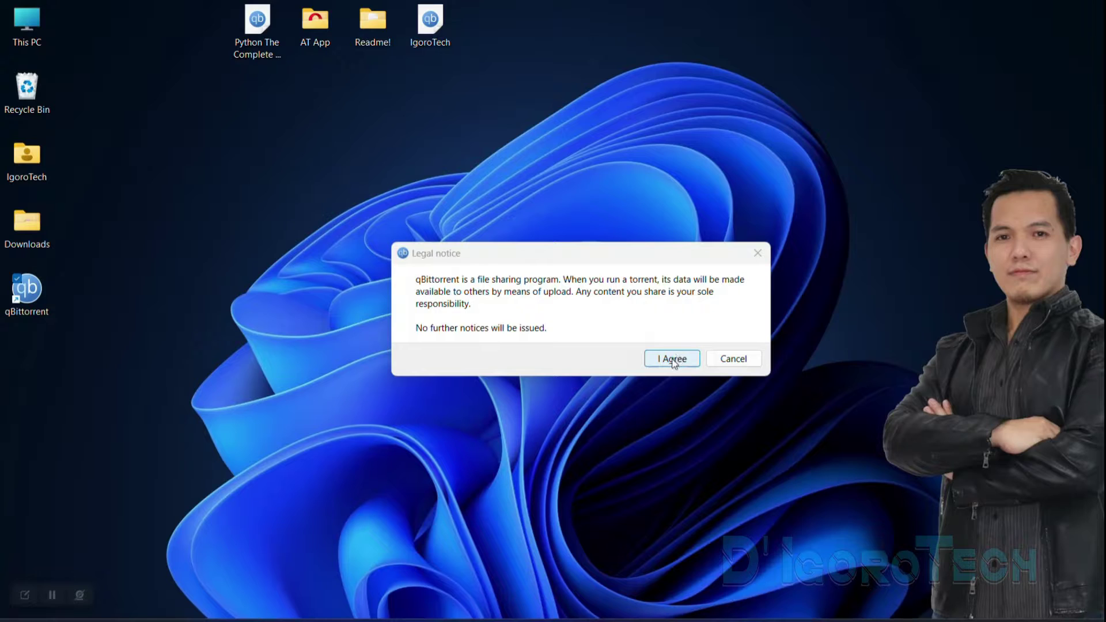
click(675, 359)
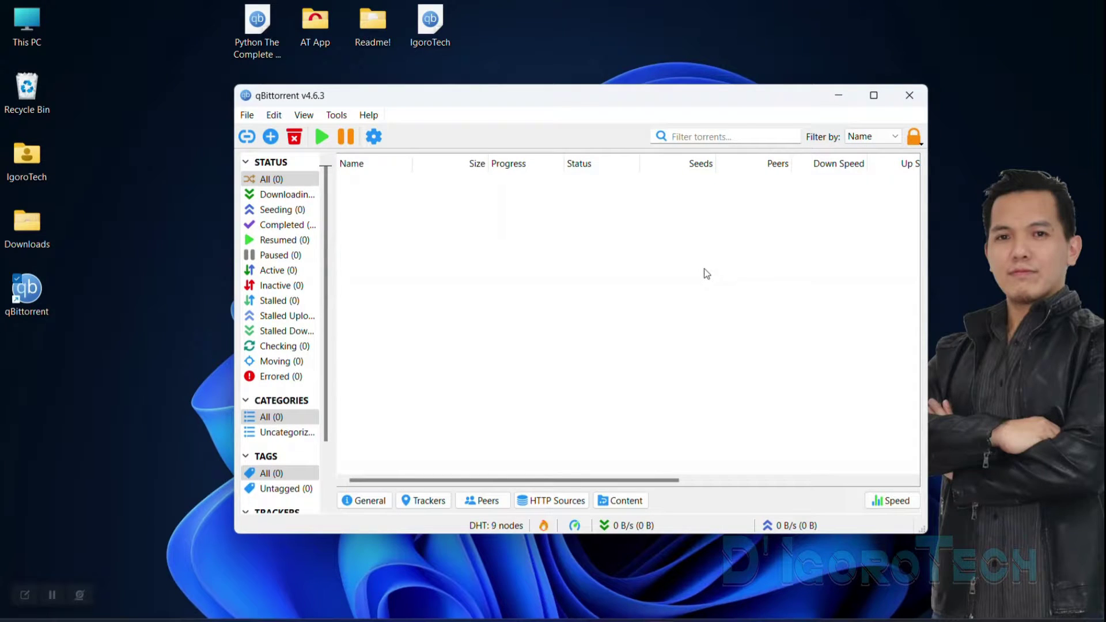
Maximize the qBittorrent window, then open and cancel the Add Torrent Link and Add Torrent File dialogs
click(873, 95)
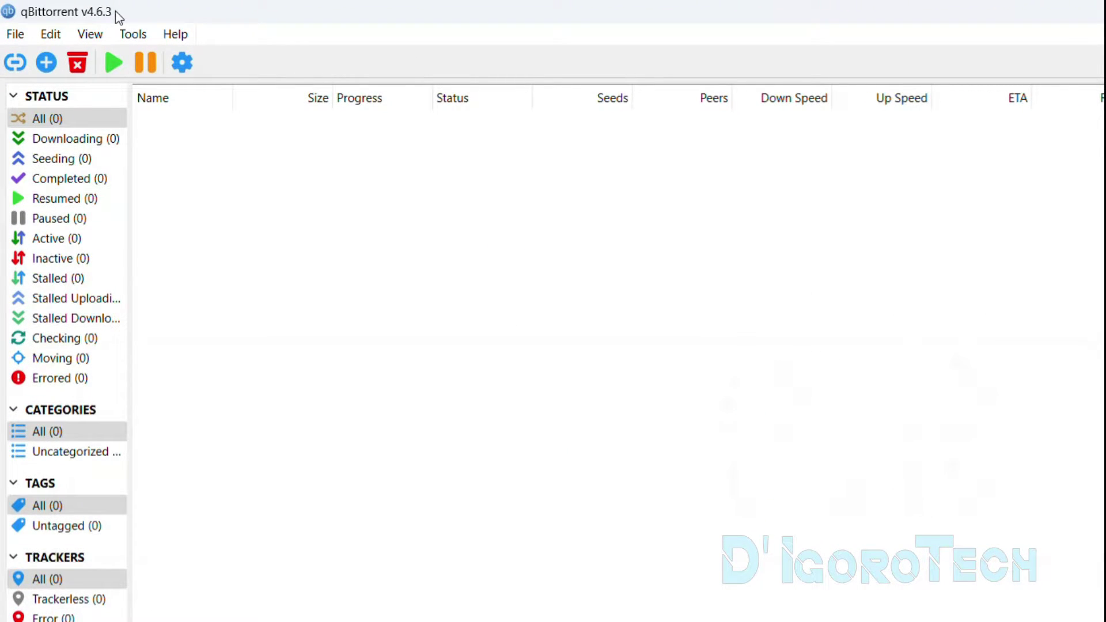
click(15, 63)
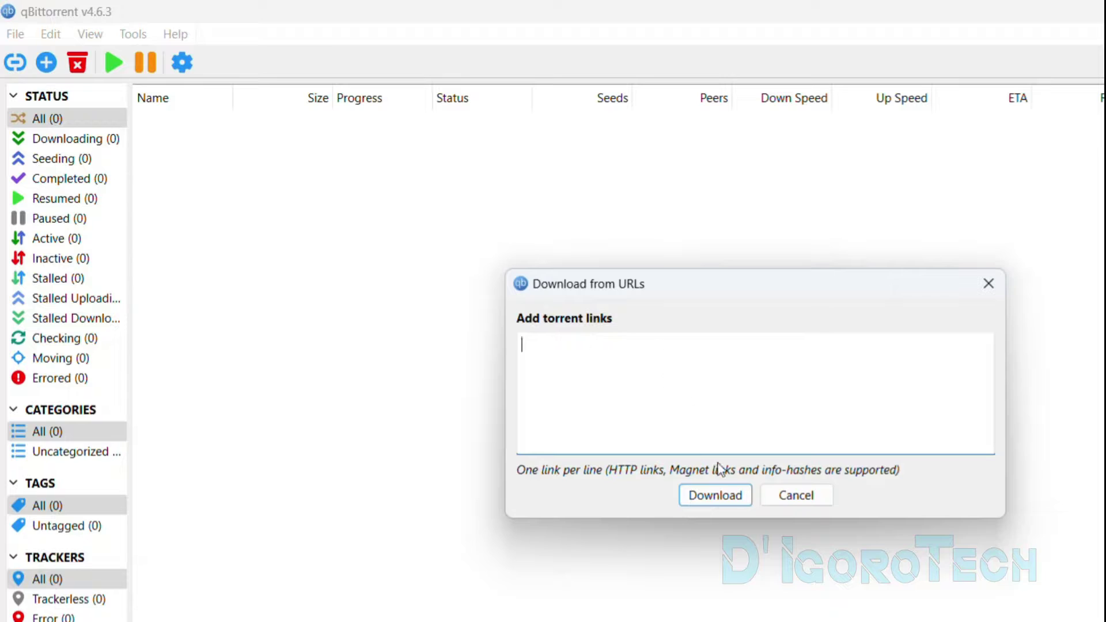
click(796, 496)
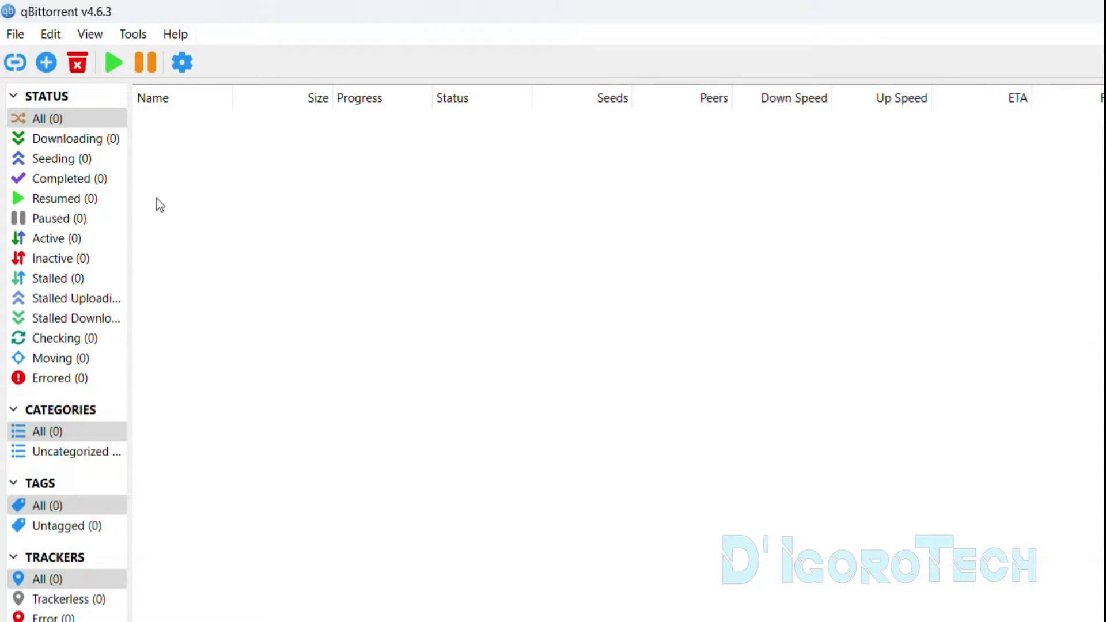
click(45, 65)
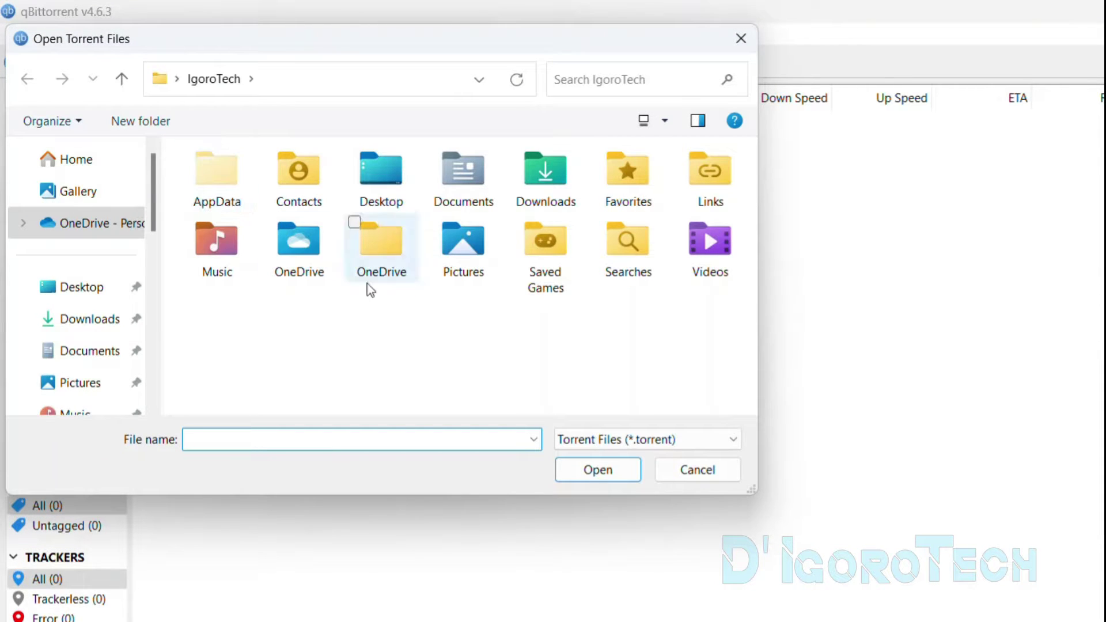
click(697, 470)
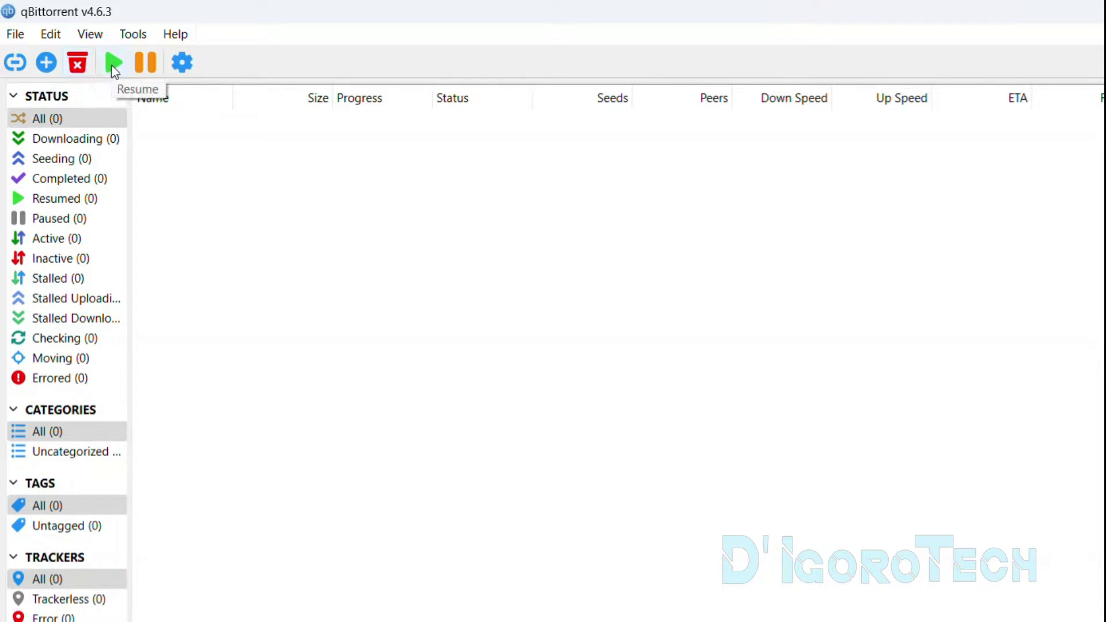
Open Options and preview the Customize UI Theme icon list without making changes
click(179, 68)
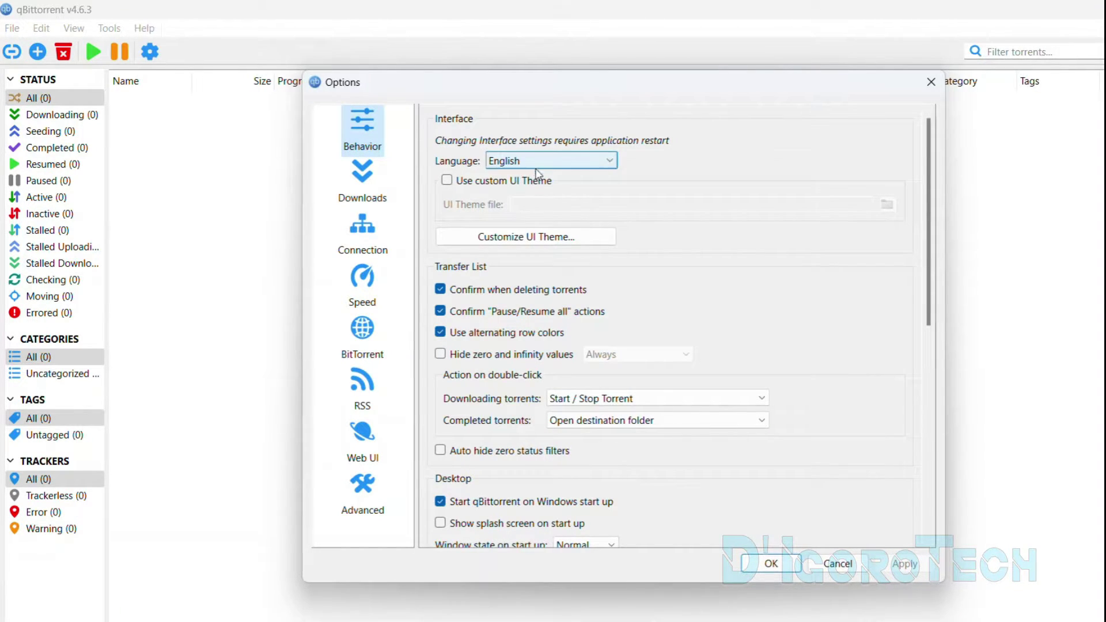
click(537, 233)
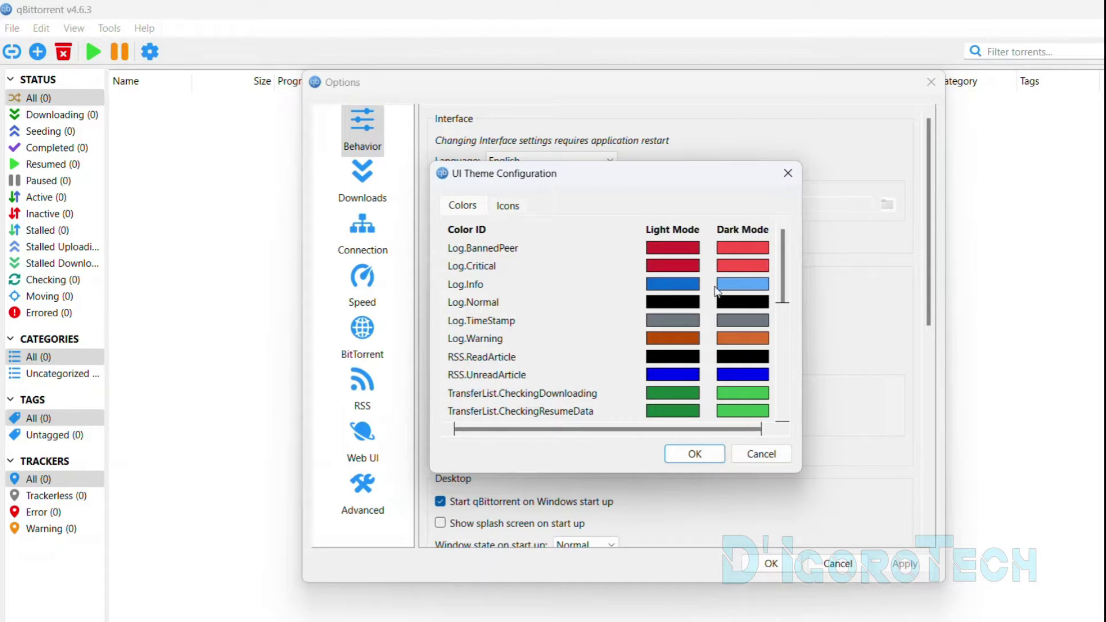
scroll(668, 276, down, 5)
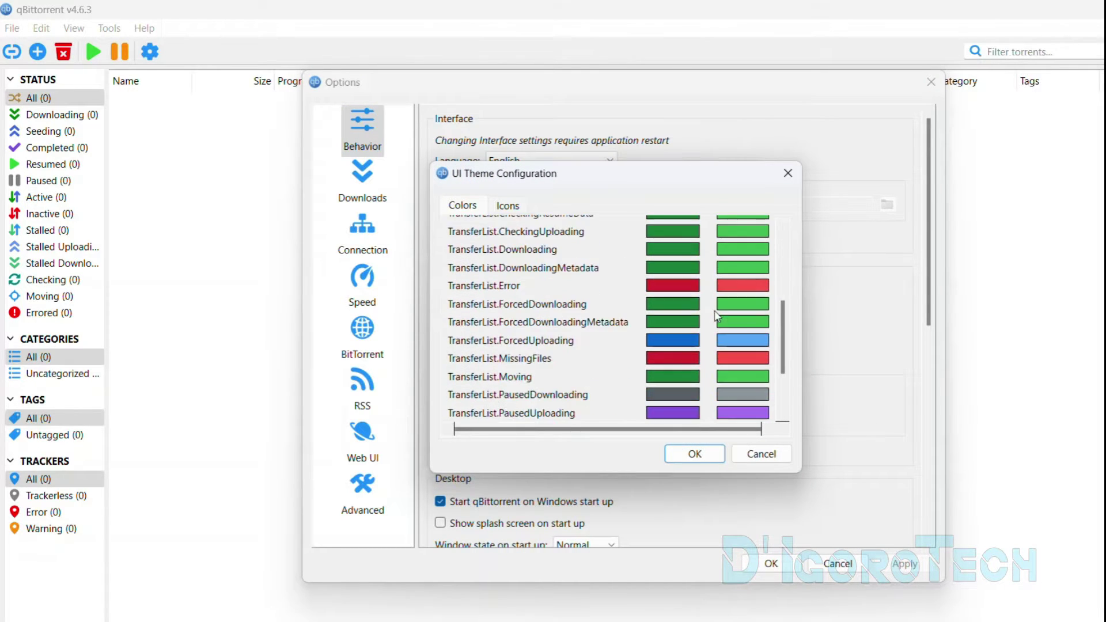
click(514, 207)
scroll(724, 319, down, 10)
scroll(724, 319, down, 2)
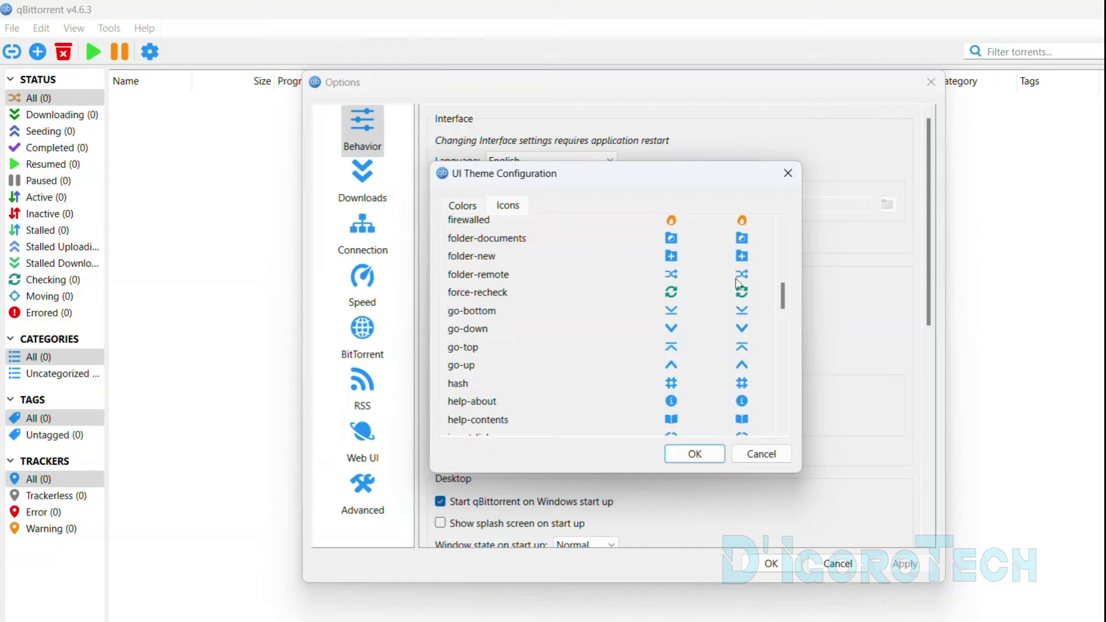
click(787, 174)
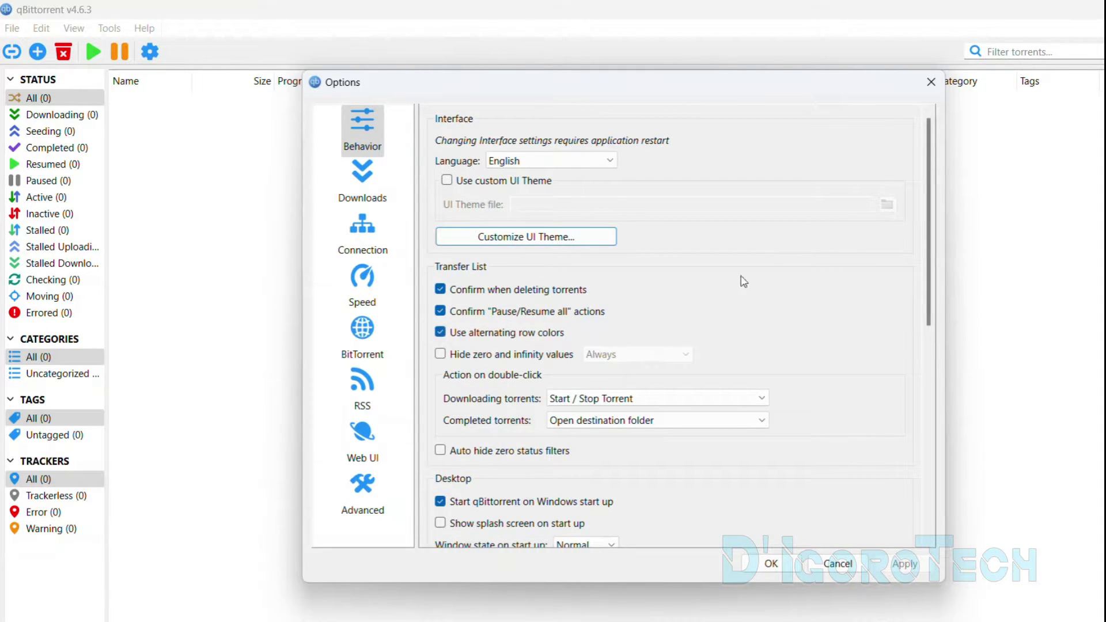
Set Window state on start up to Hidden instead of Minimized
scroll(745, 281, down, 5)
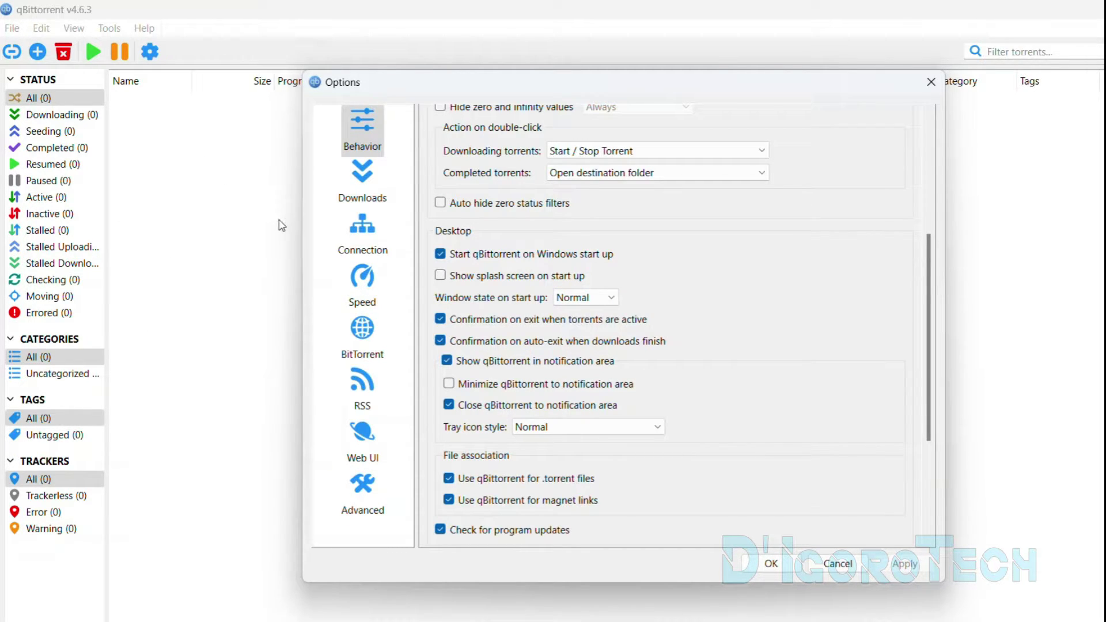
click(552, 295)
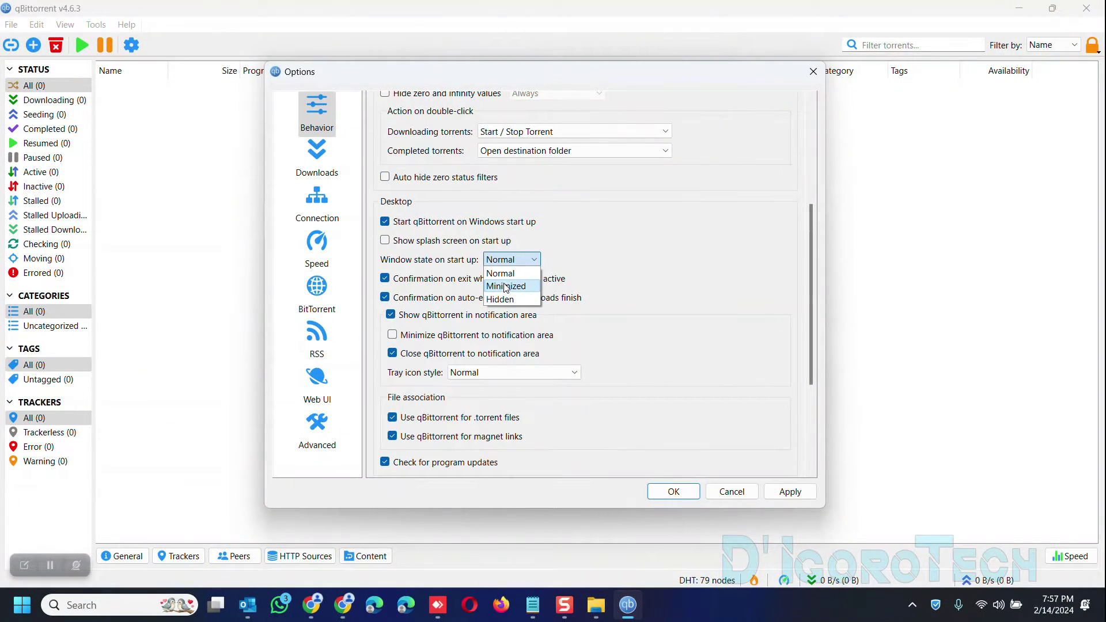
click(506, 287)
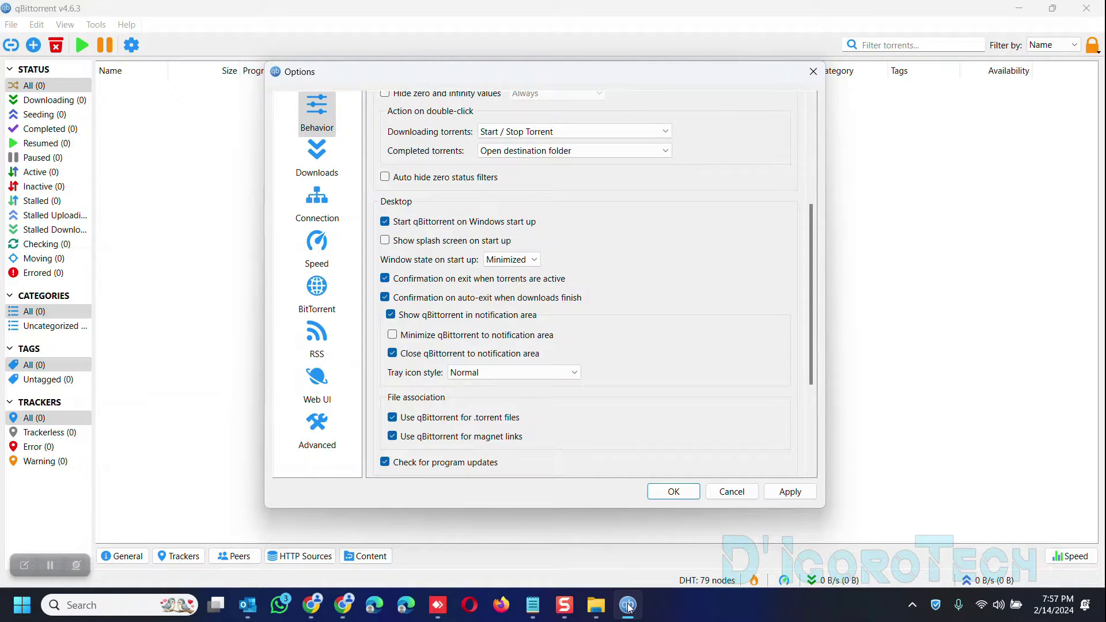
click(510, 260)
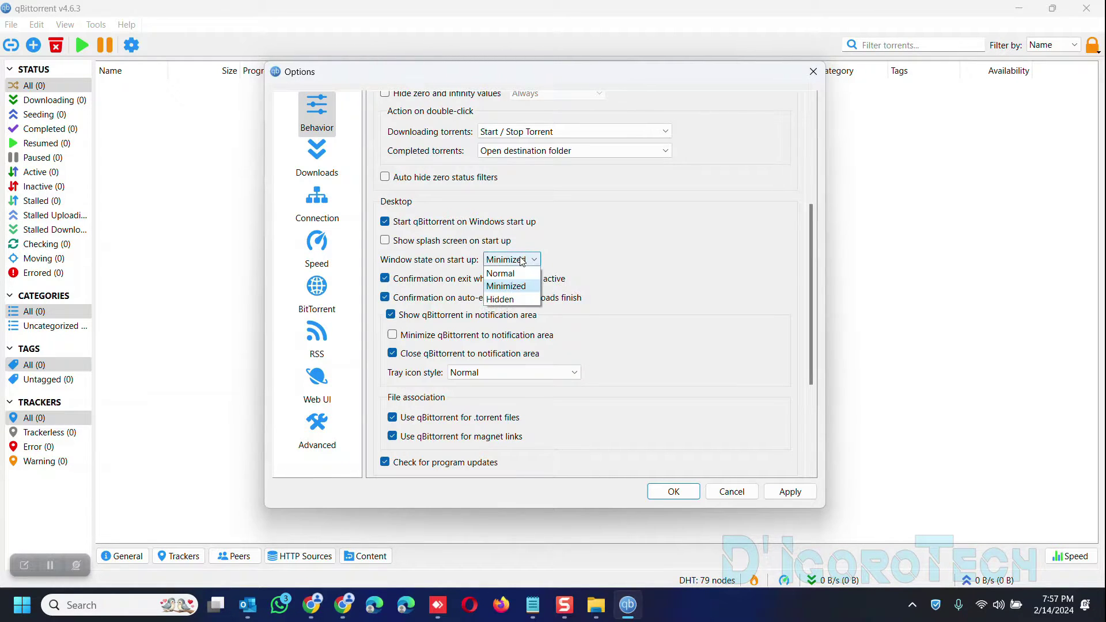
click(509, 300)
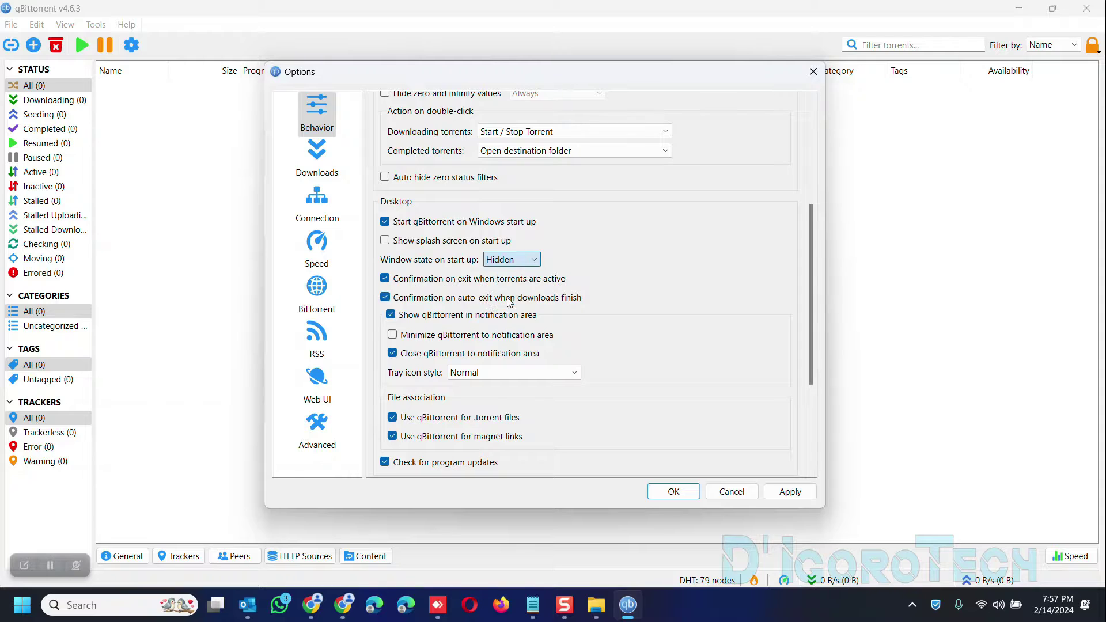
click(912, 606)
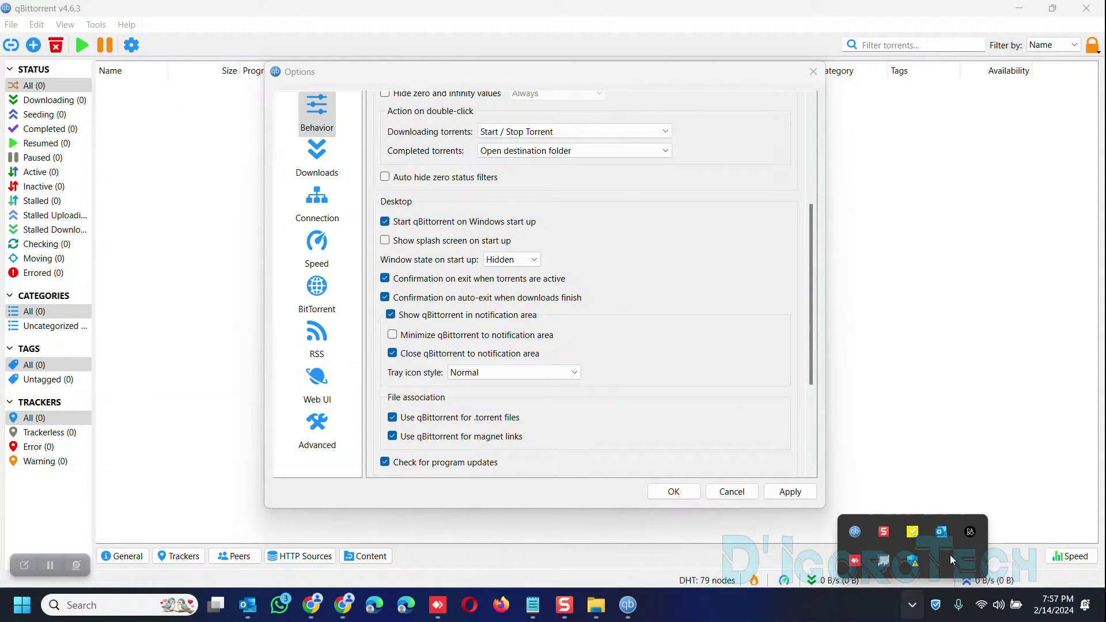
drag(810, 320, 807, 401)
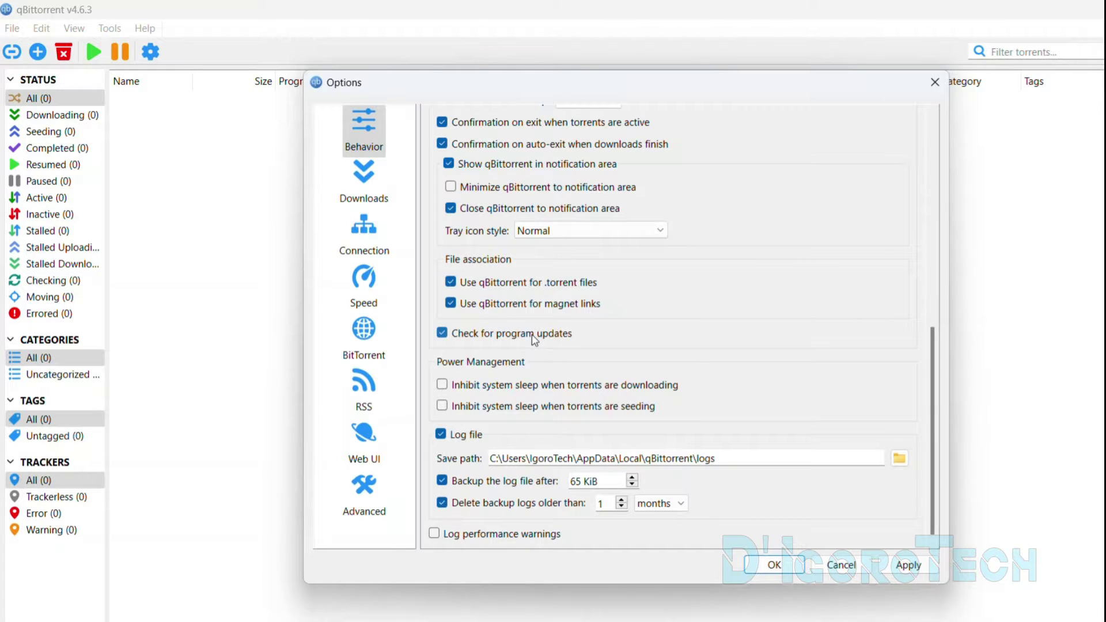
click(364, 182)
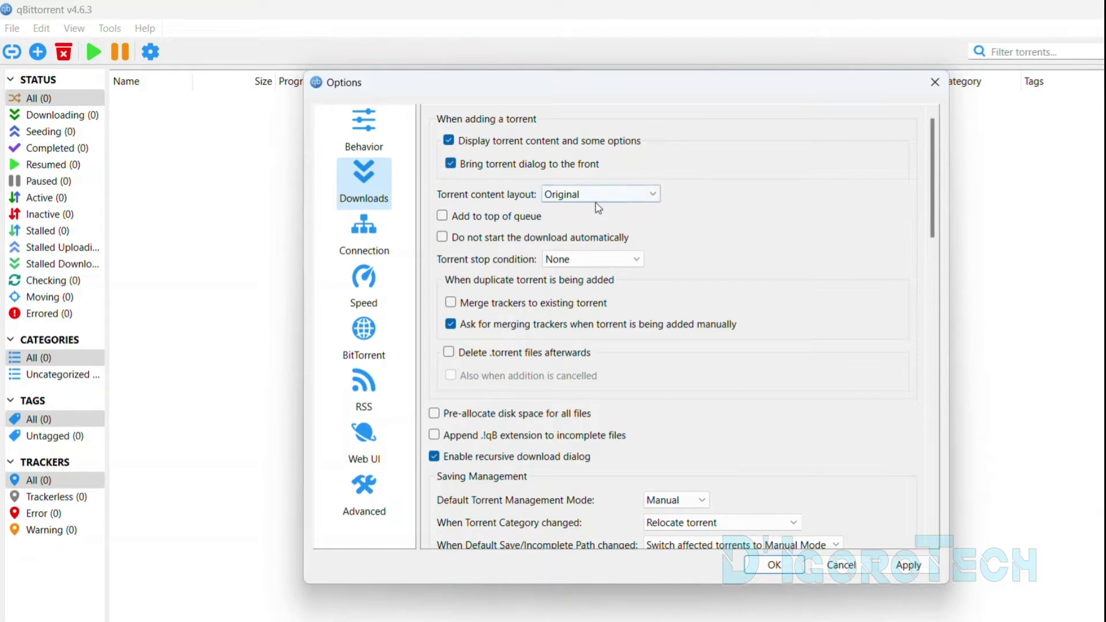
Browse the Default Save Path to the Desktop's Downloads folder and select it
drag(944, 212, 946, 312)
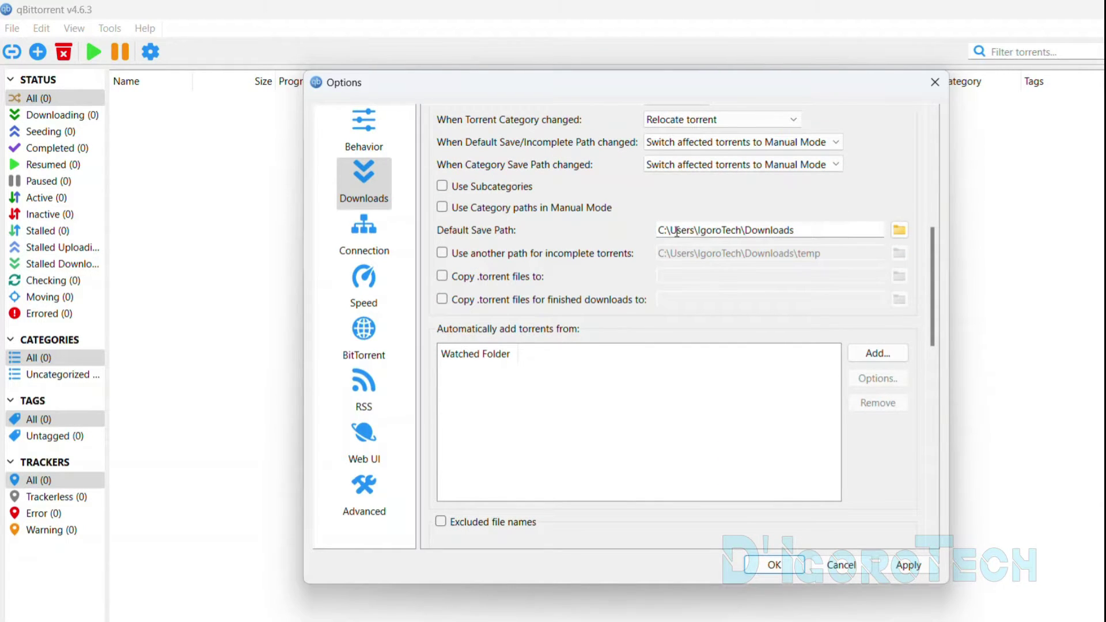
double_click(743, 230)
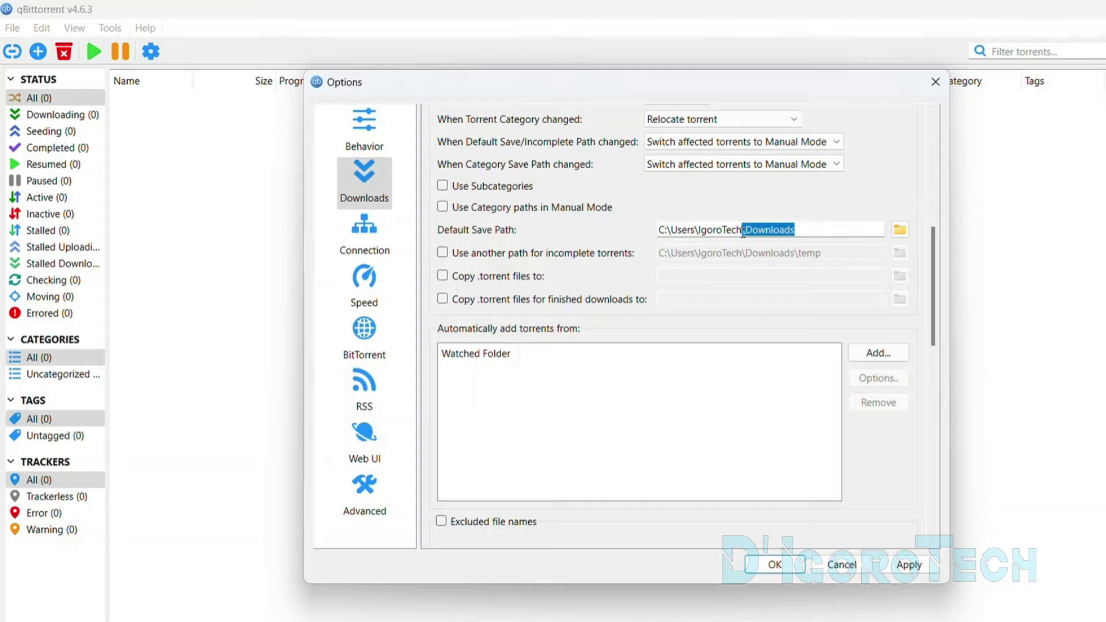
drag(743, 232, 637, 233)
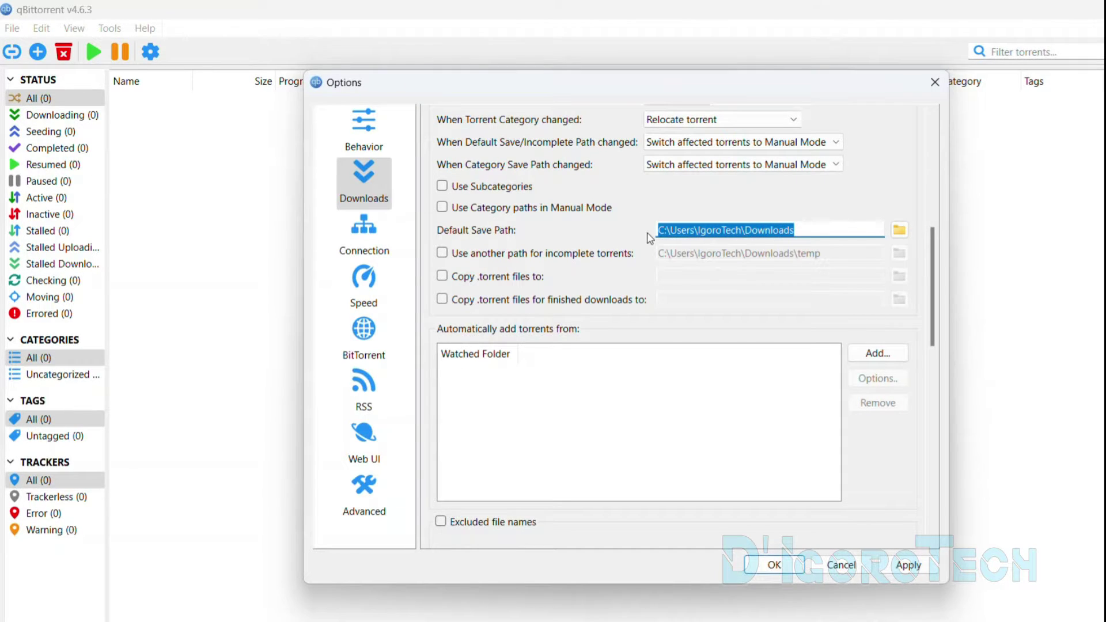
click(899, 233)
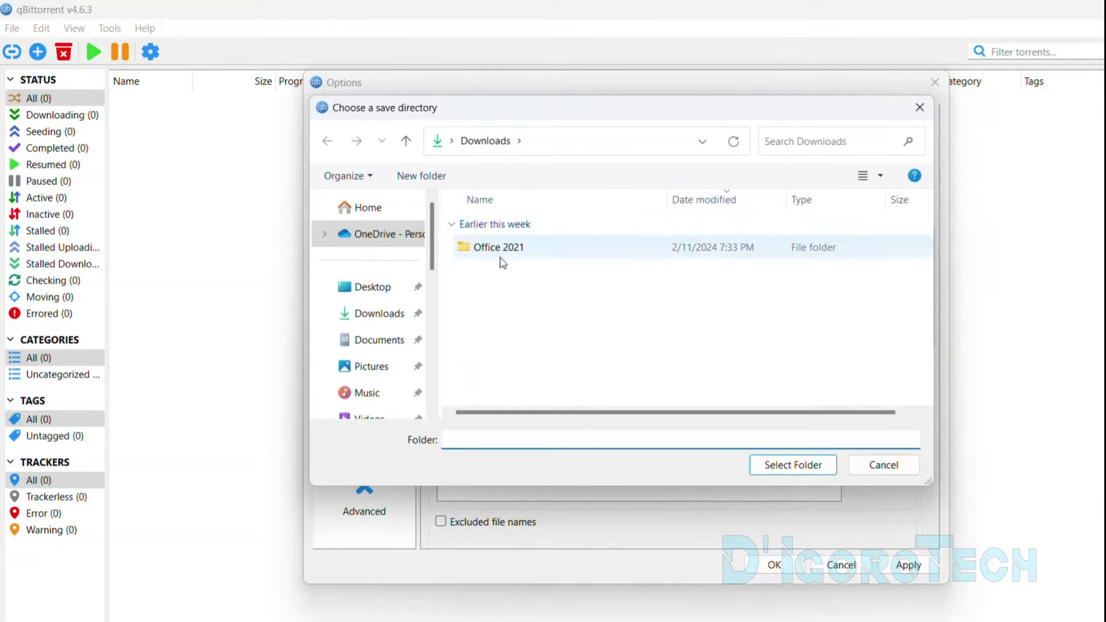
click(389, 291)
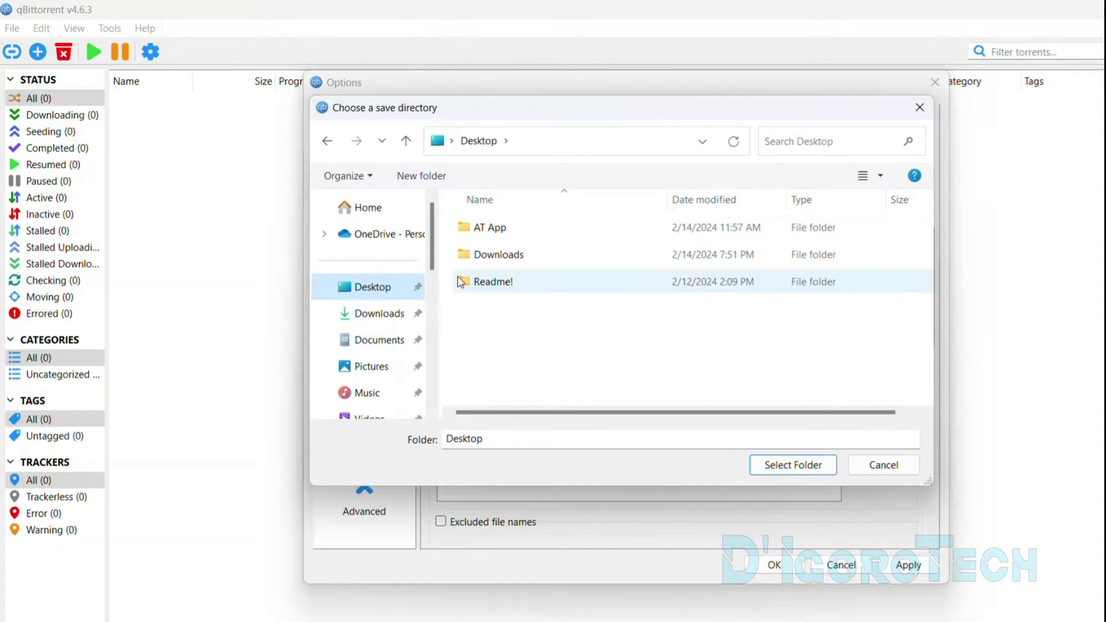
click(484, 264)
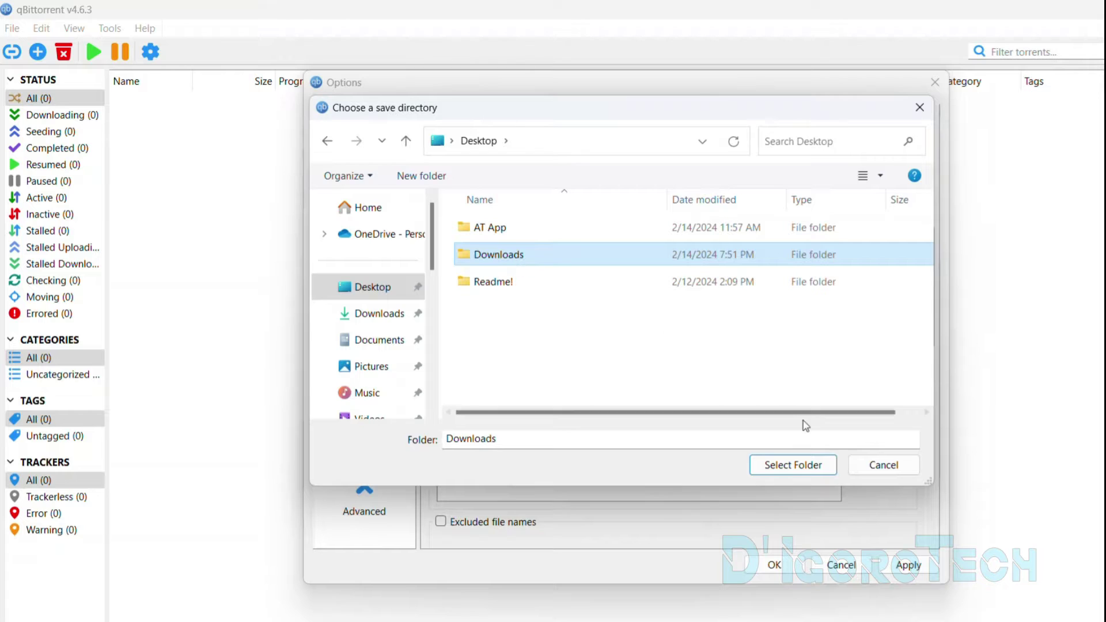
click(810, 470)
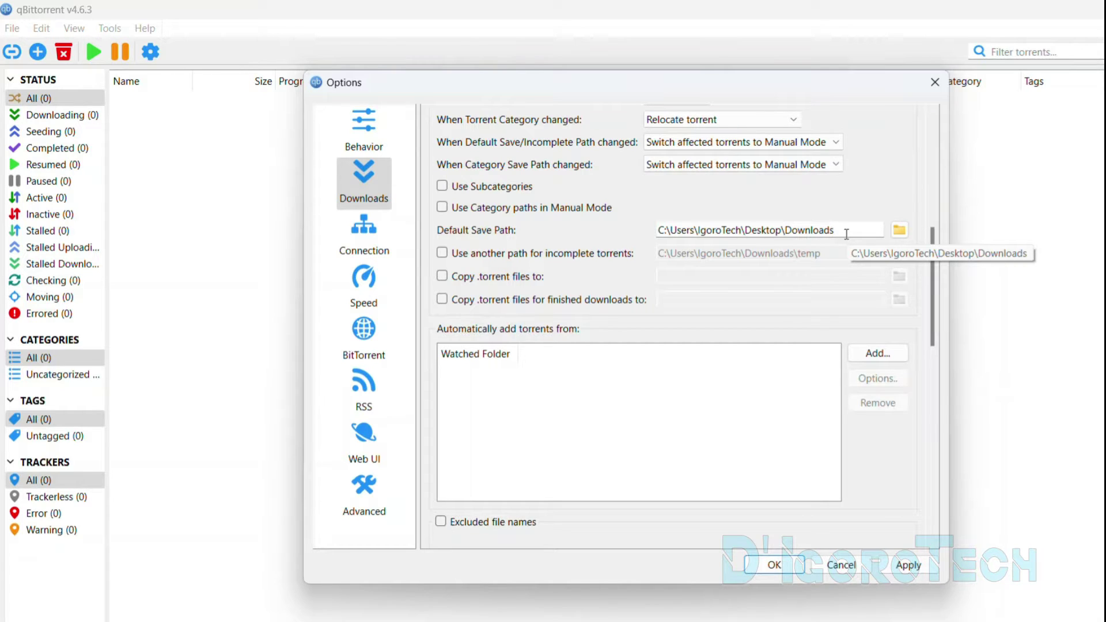
Point the finished-downloads .torrent copy folder to Desktop\Downloads, then switch that option off
click(441, 299)
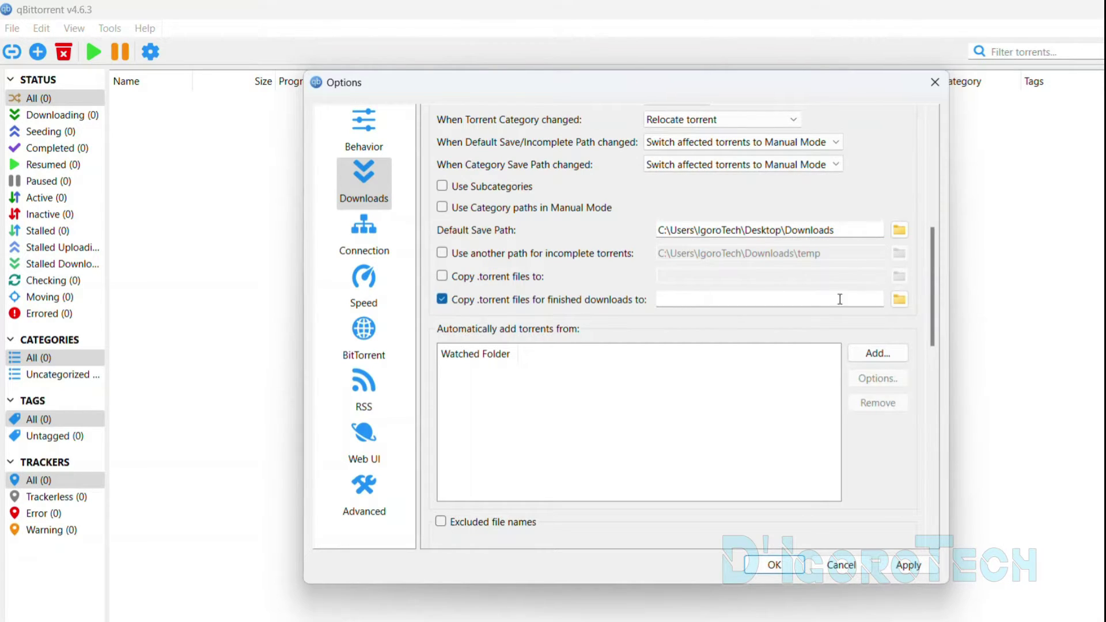
click(899, 300)
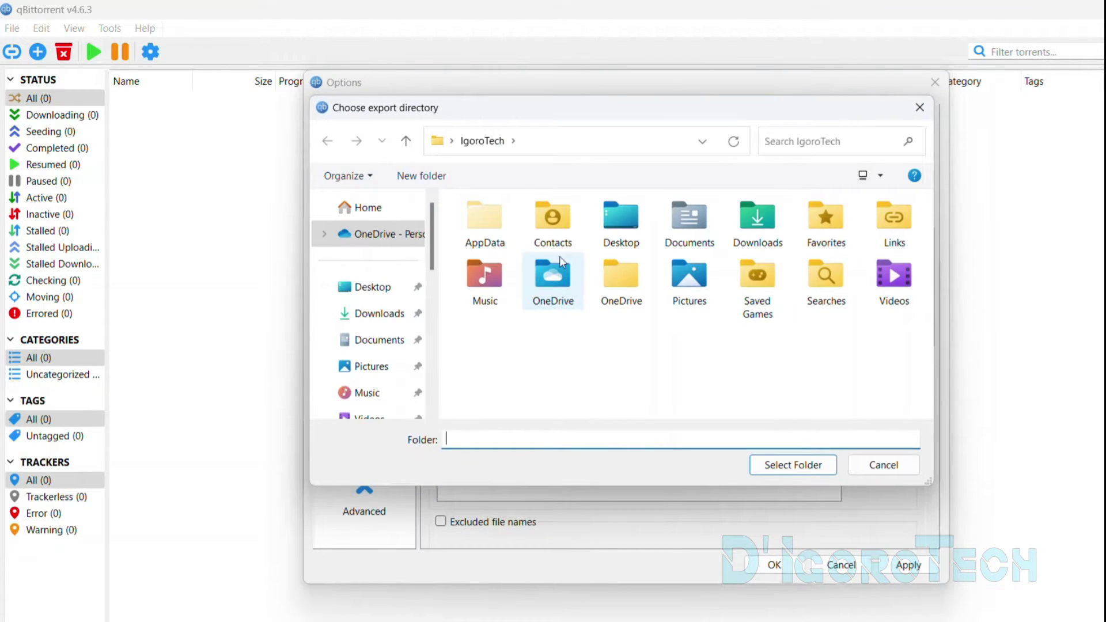
click(406, 282)
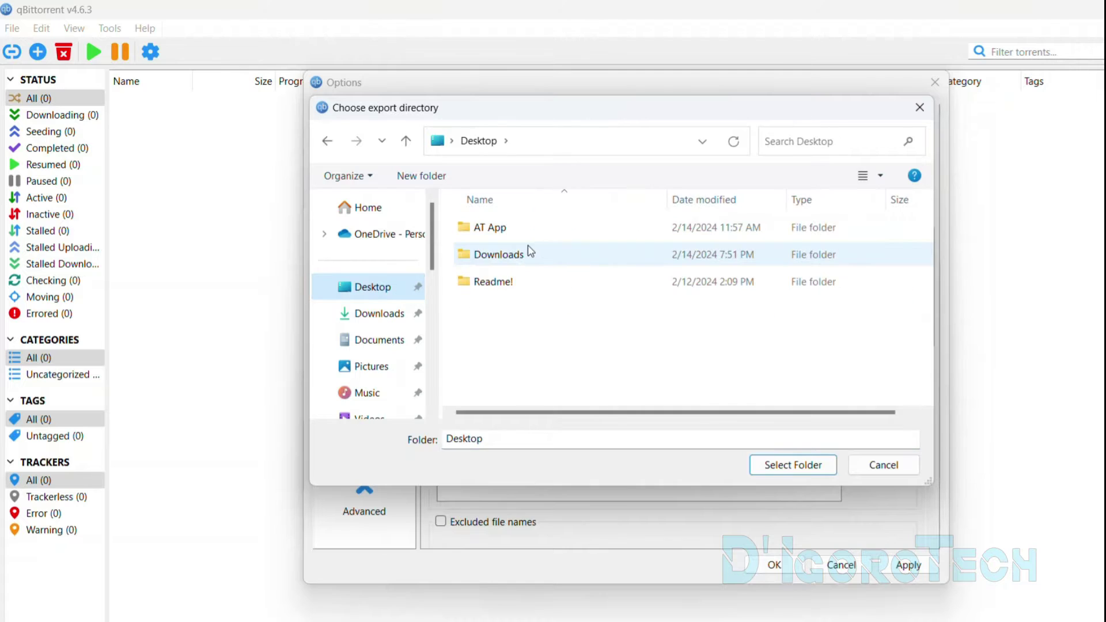
click(512, 262)
click(811, 468)
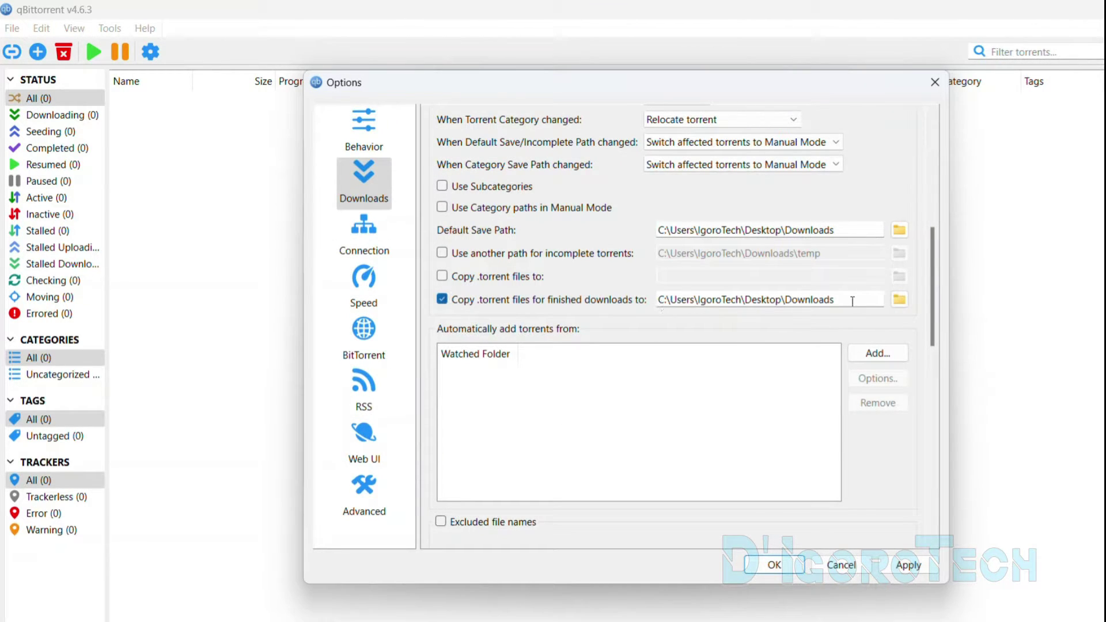
click(444, 299)
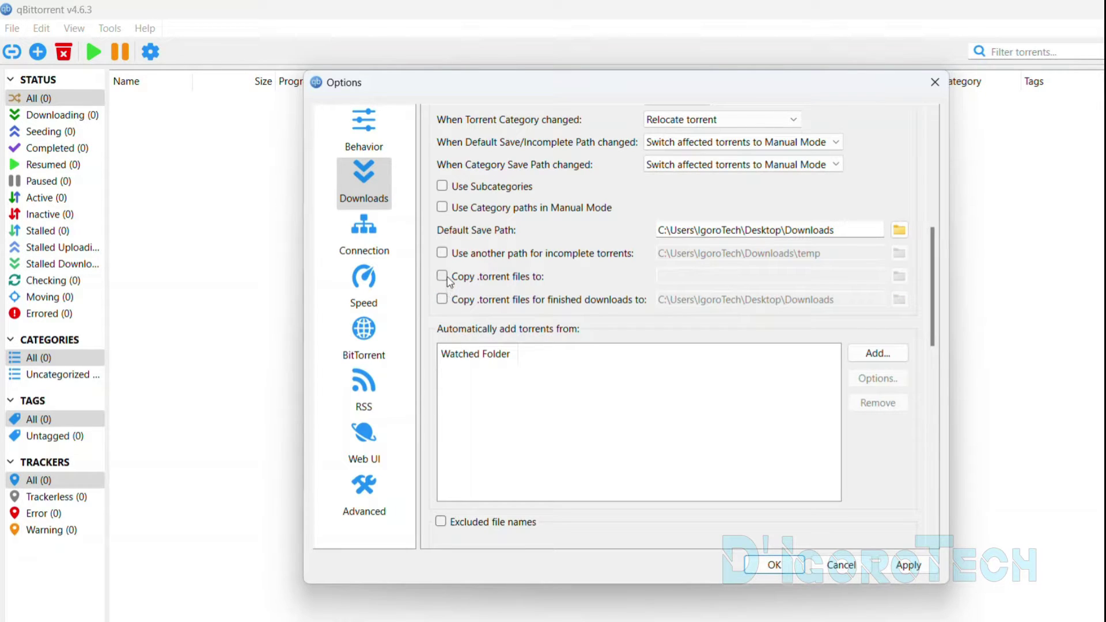
Point the general .torrent copy folder to Desktop\Downloads, then switch that option off
click(442, 277)
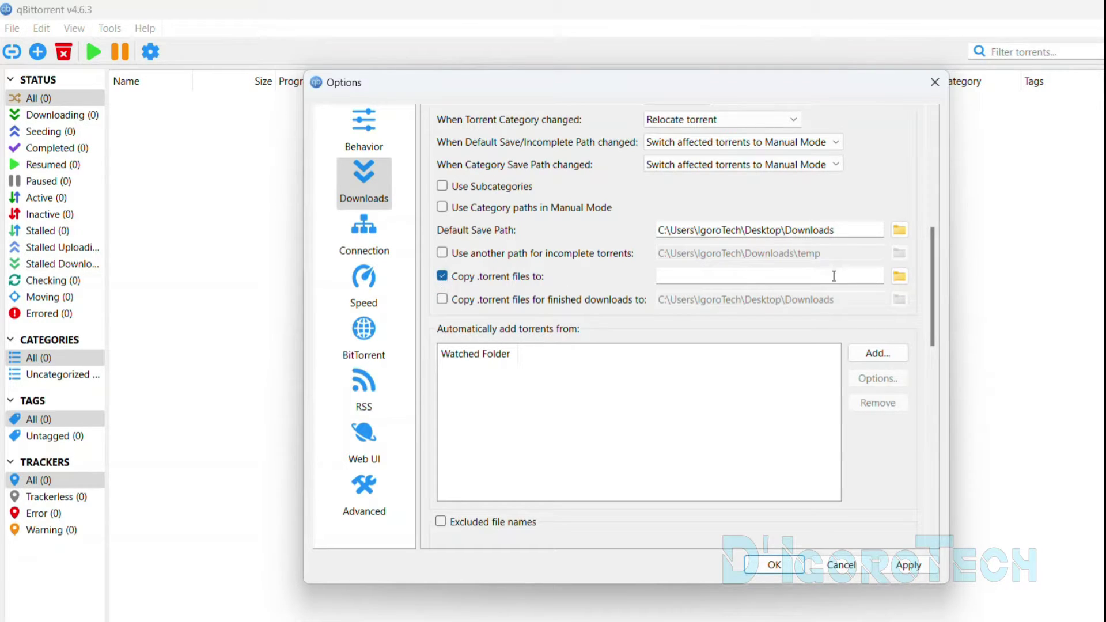
click(899, 278)
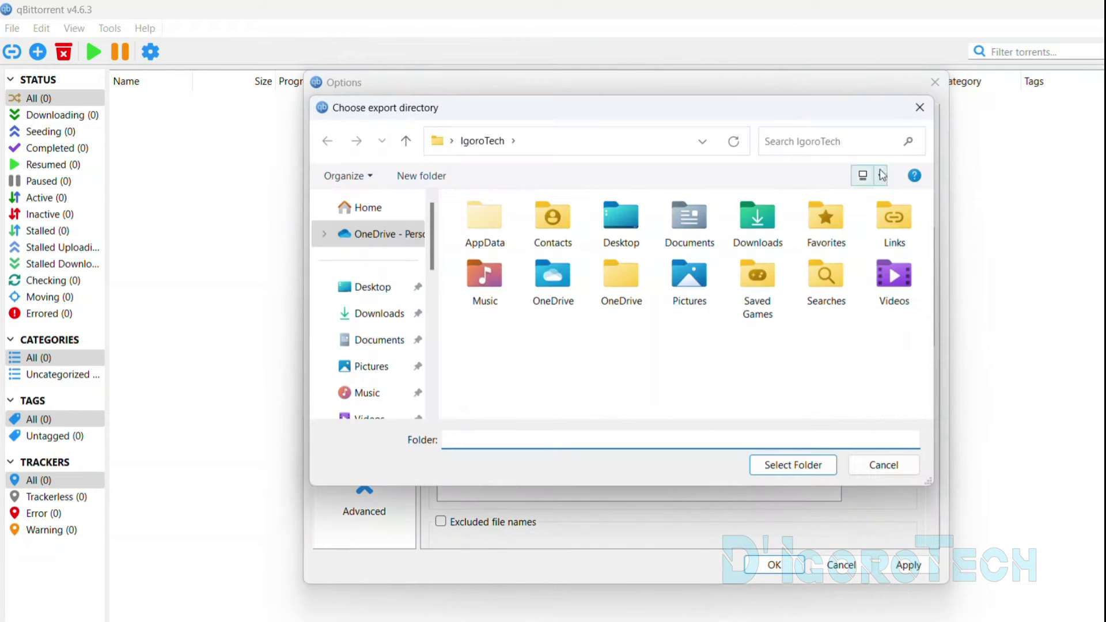
click(342, 287)
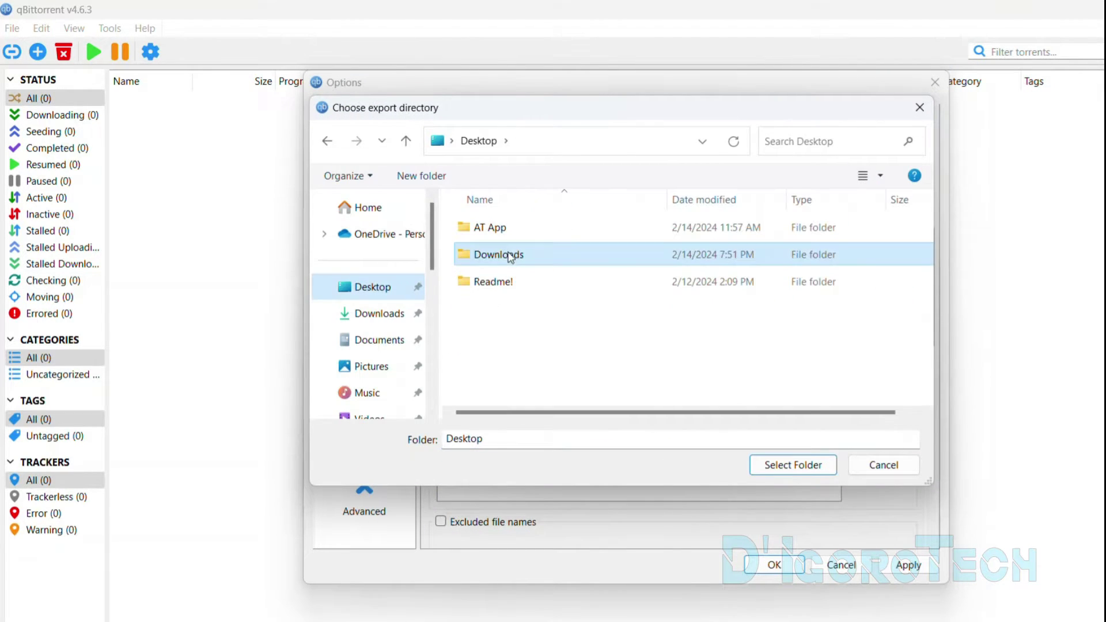
click(501, 252)
click(793, 465)
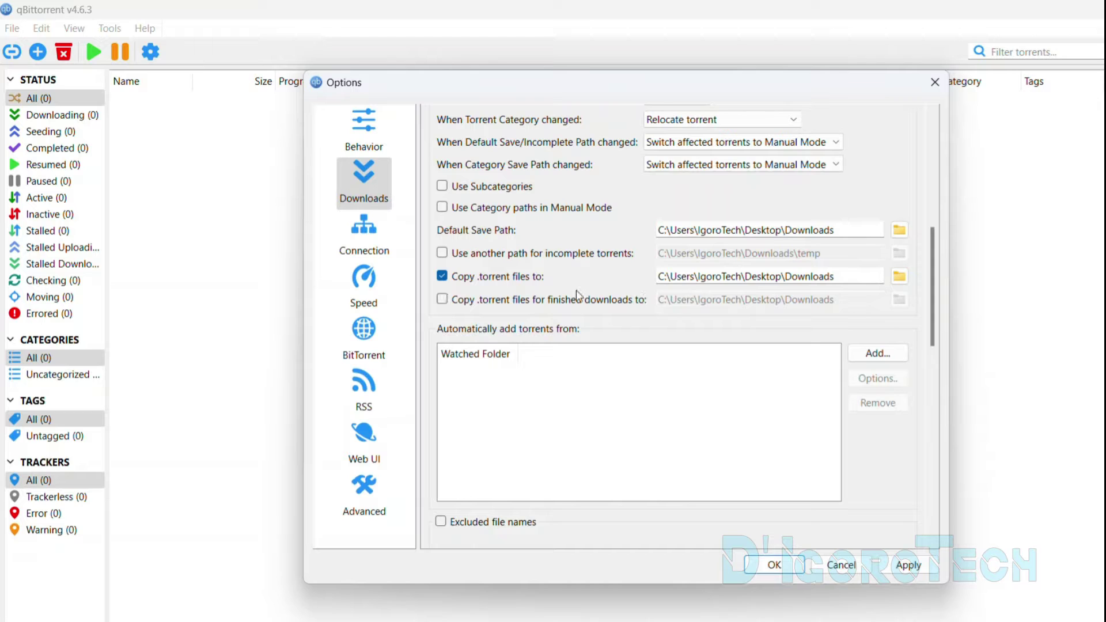
click(443, 278)
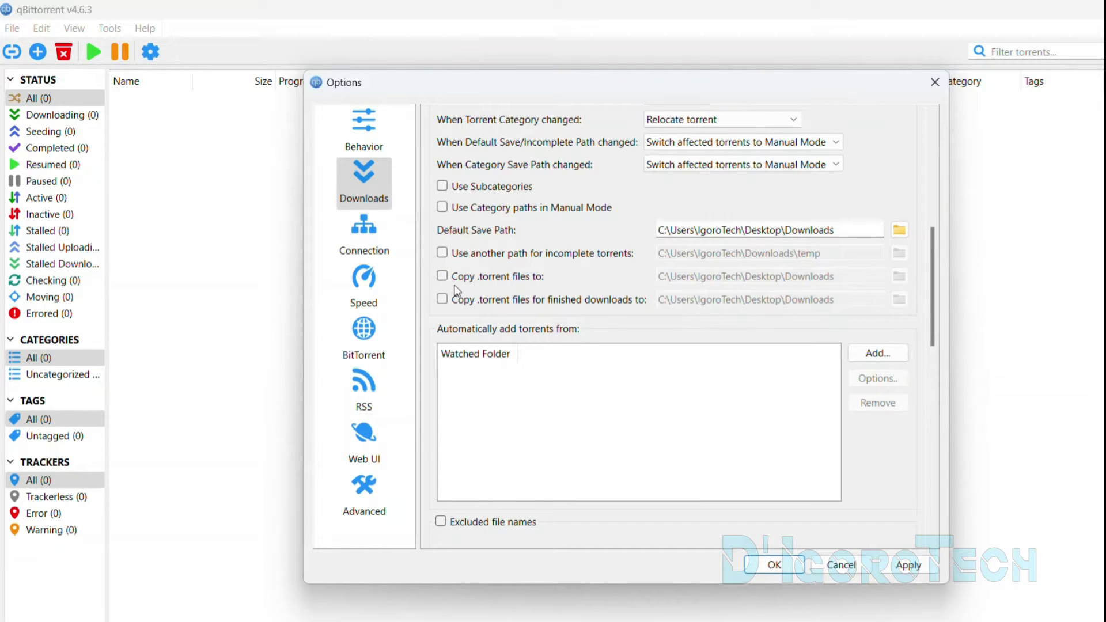
click(364, 494)
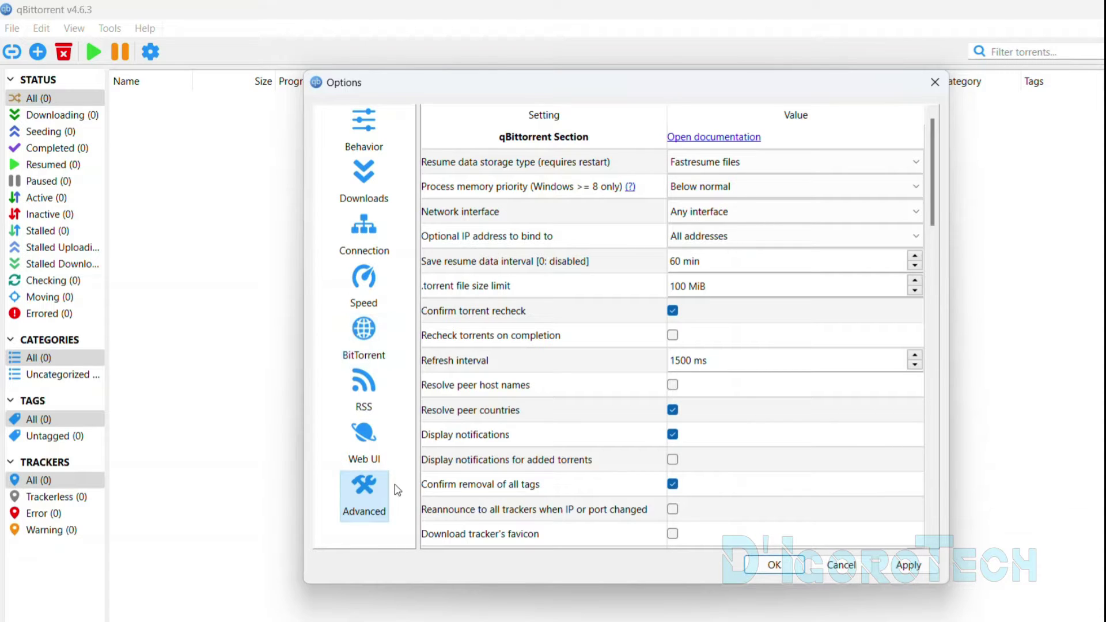
Review the Advanced settings, then Apply and OK to save and close Options
scroll(933, 205, down, 1)
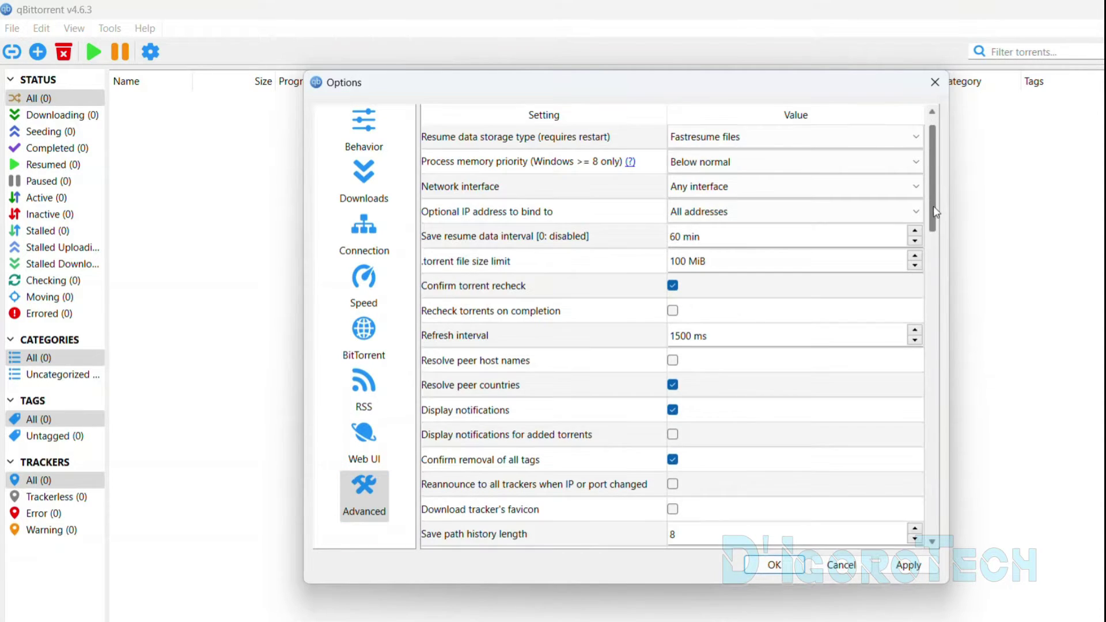
drag(933, 205, 951, 524)
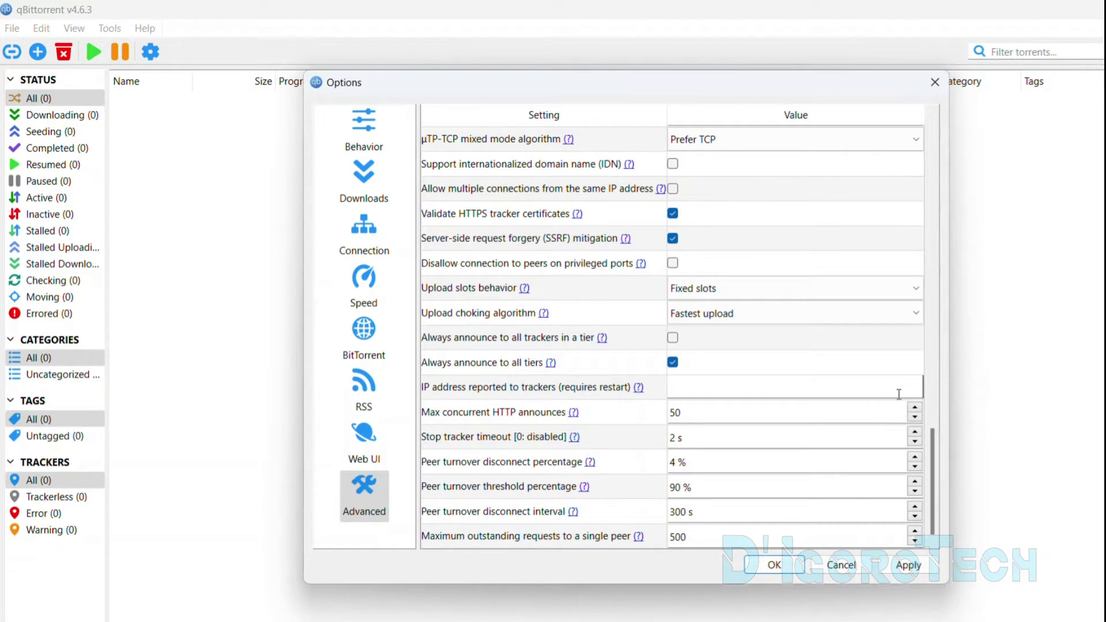
click(908, 565)
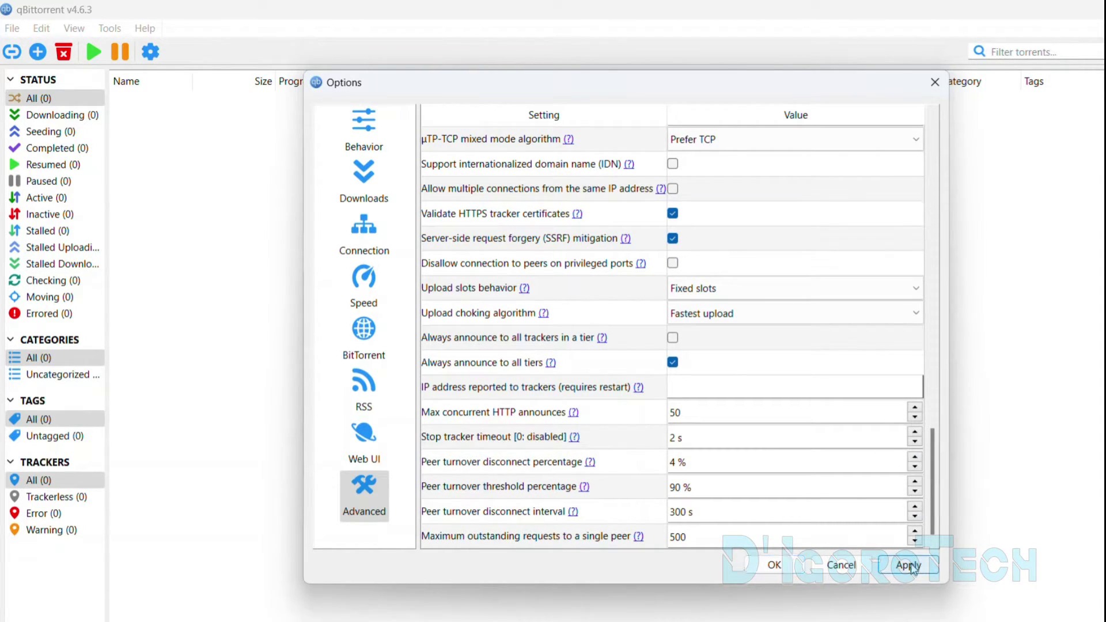
click(769, 566)
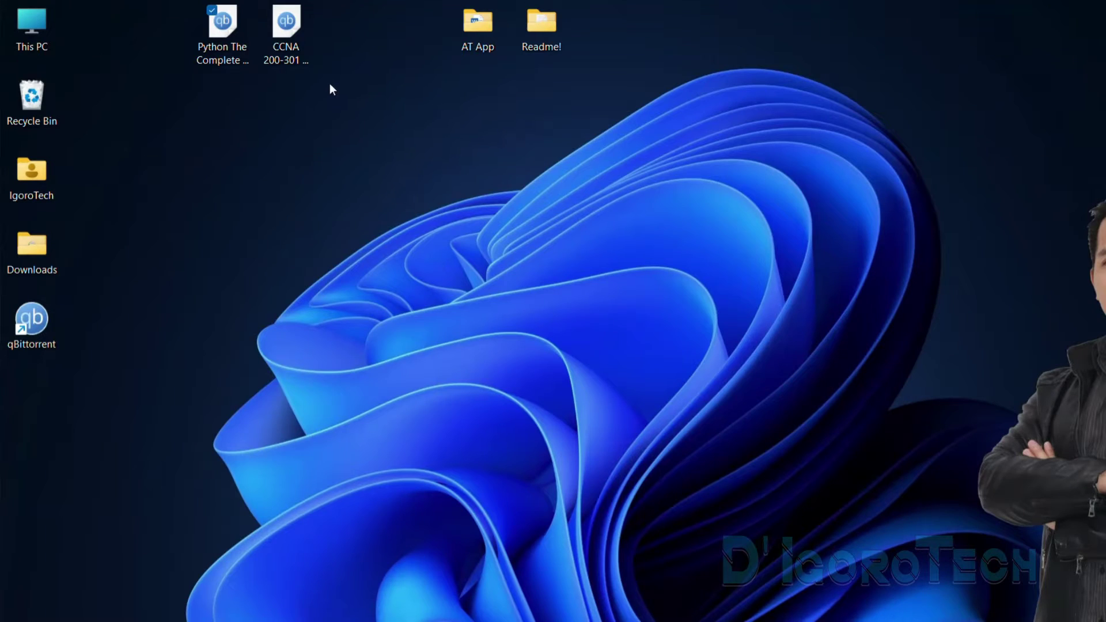
From the CCNA 200-301 torrent file's context menu, bring up the choose-another-app prompt
click(288, 50)
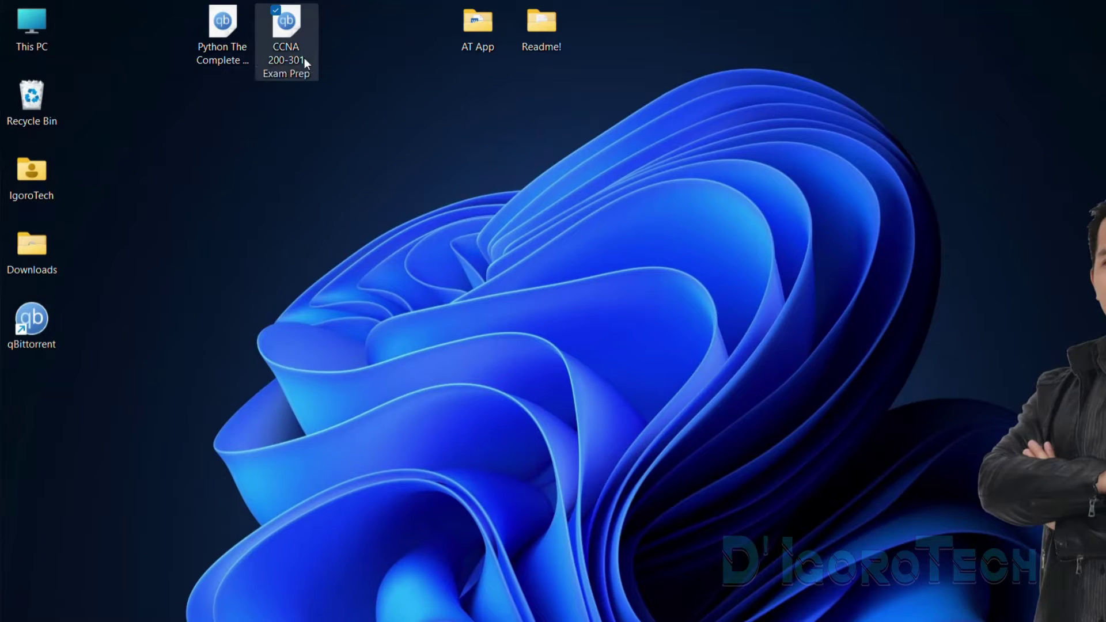
right_click(285, 29)
mouse_move(334, 108)
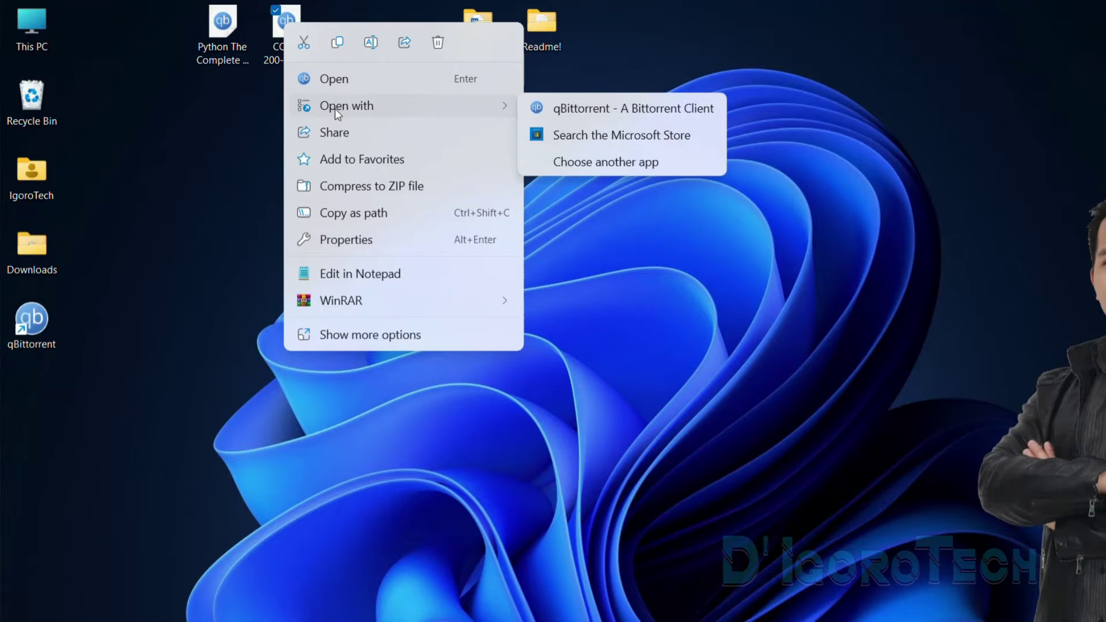
click(593, 163)
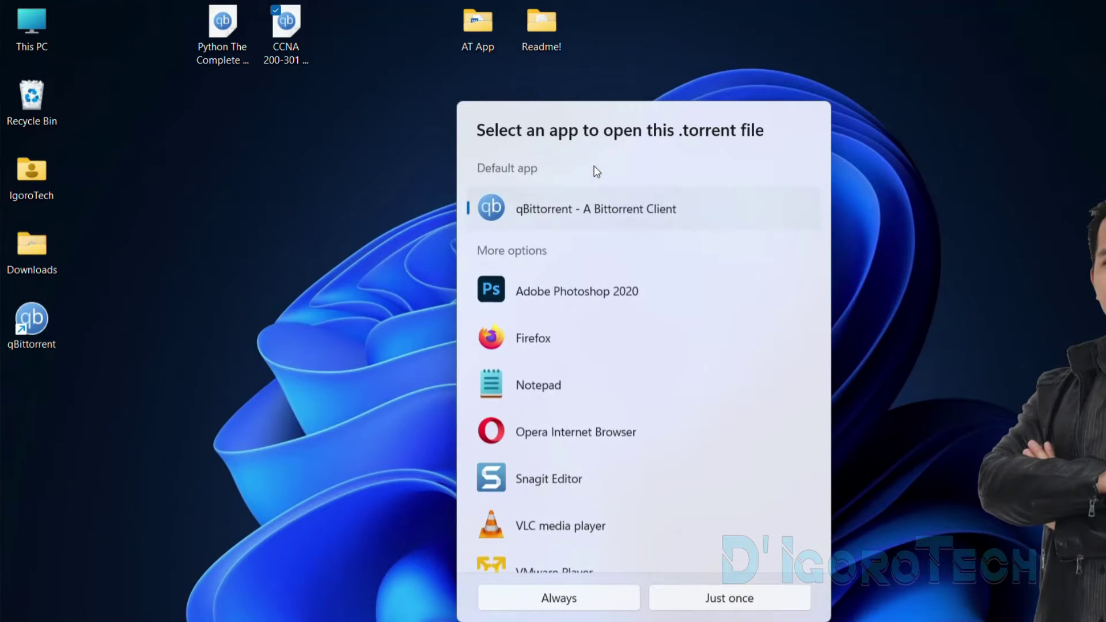
scroll(587, 334, down, 5)
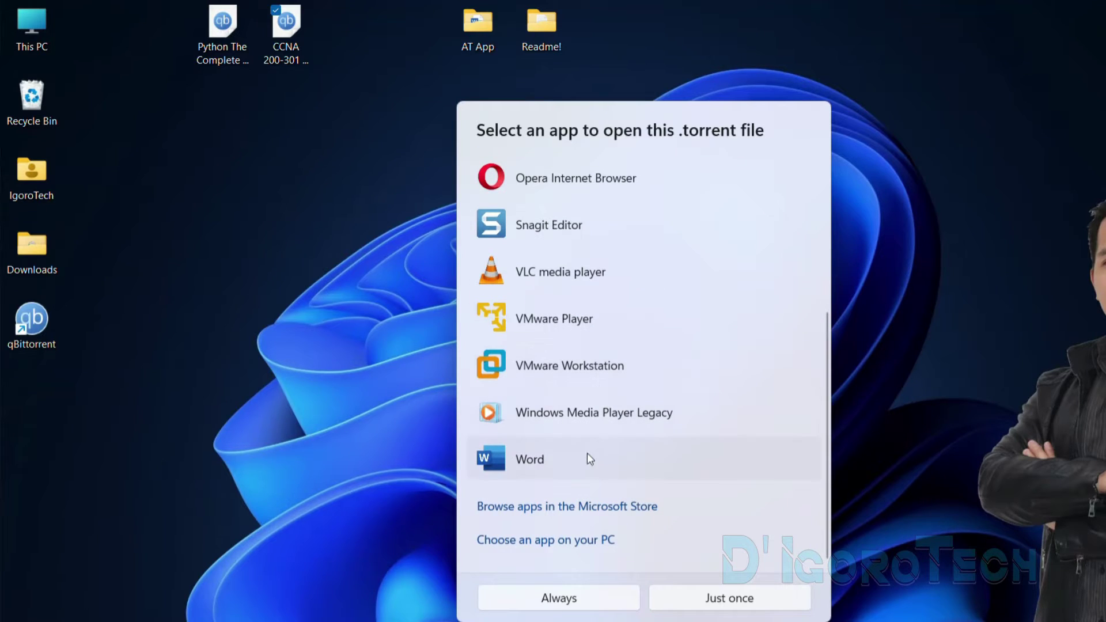
Browse to C:\Program Files\qBittorrent and add the qbittorrent application to the app choices
click(555, 542)
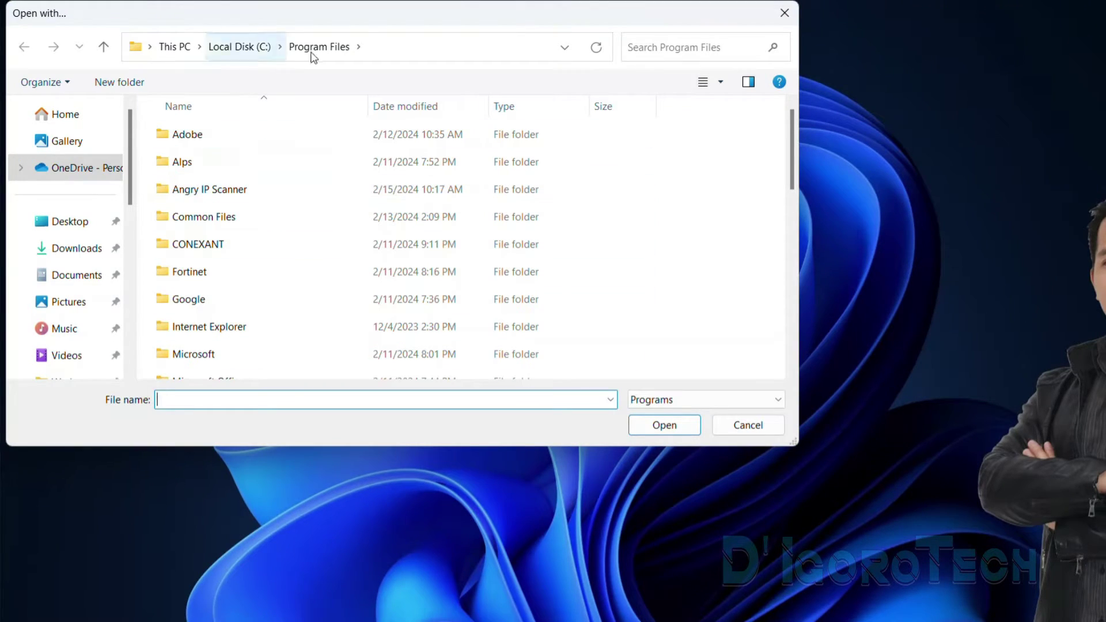
scroll(266, 292, down, 1)
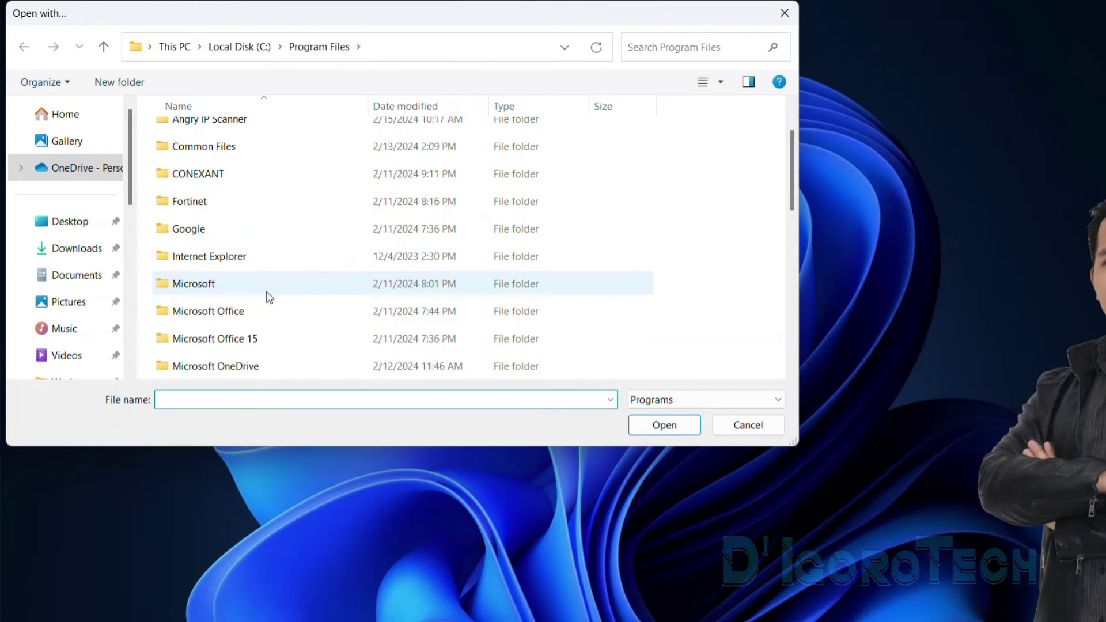
scroll(269, 297, down, 4)
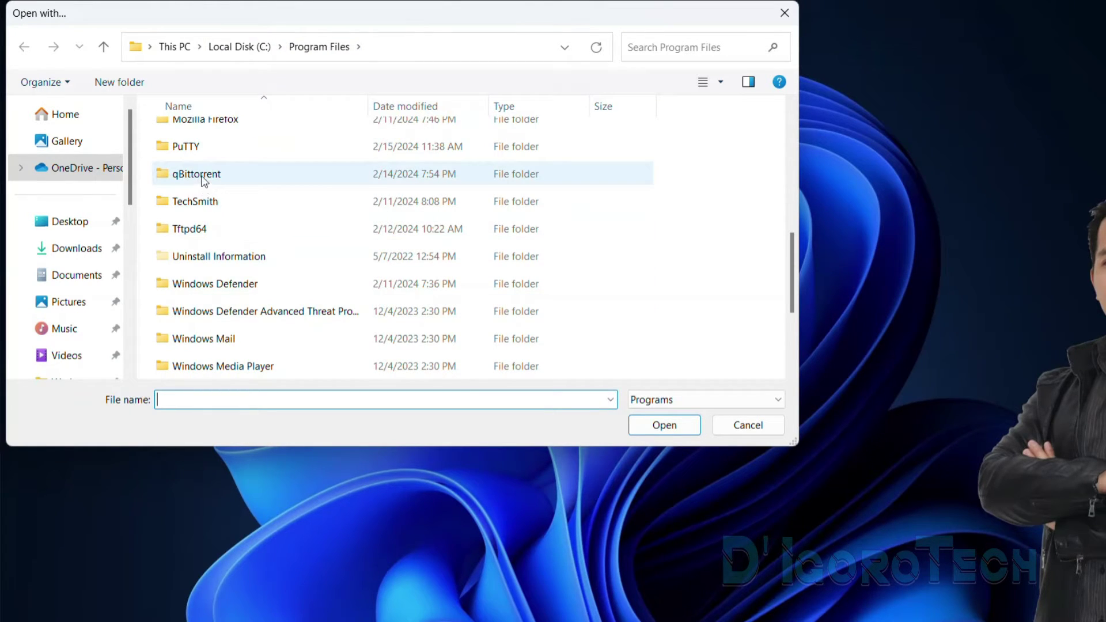
double_click(204, 179)
click(187, 170)
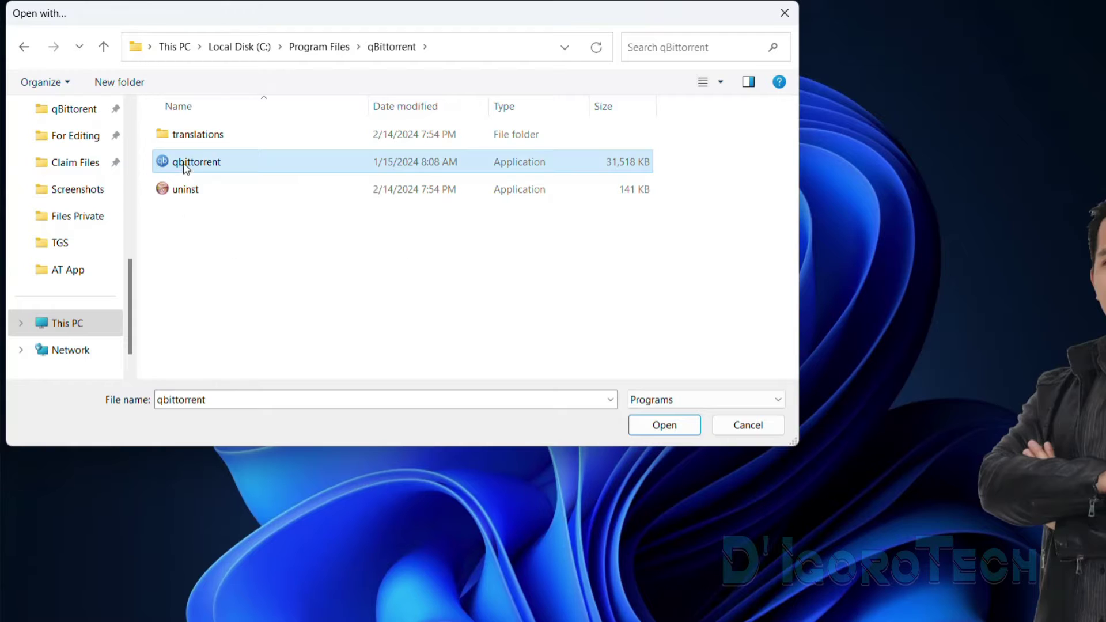
click(650, 427)
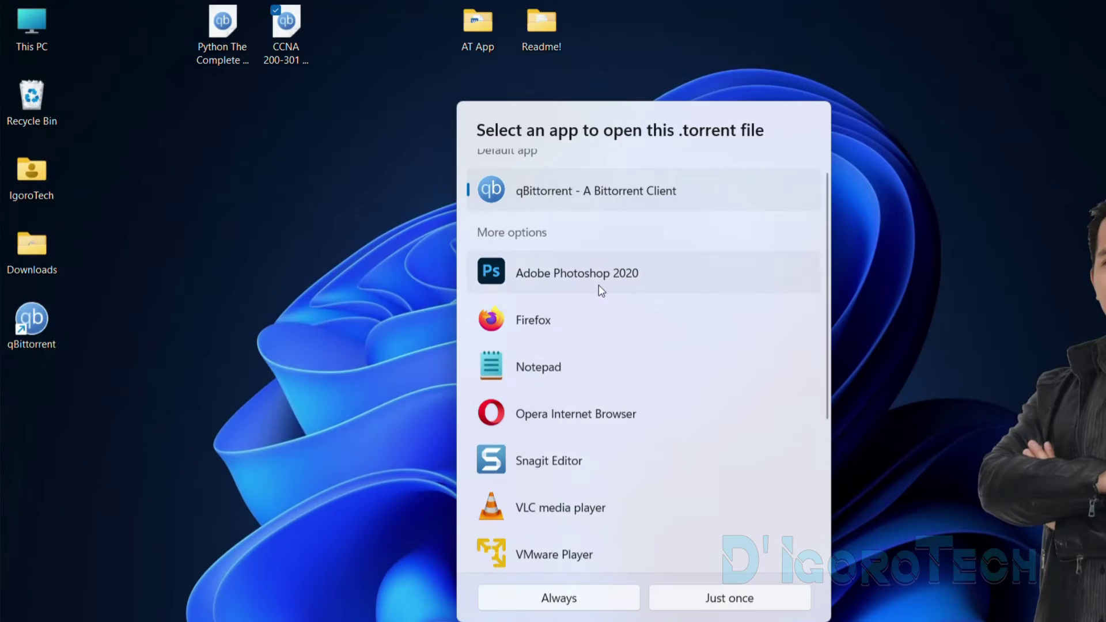
scroll(593, 265, up, 1)
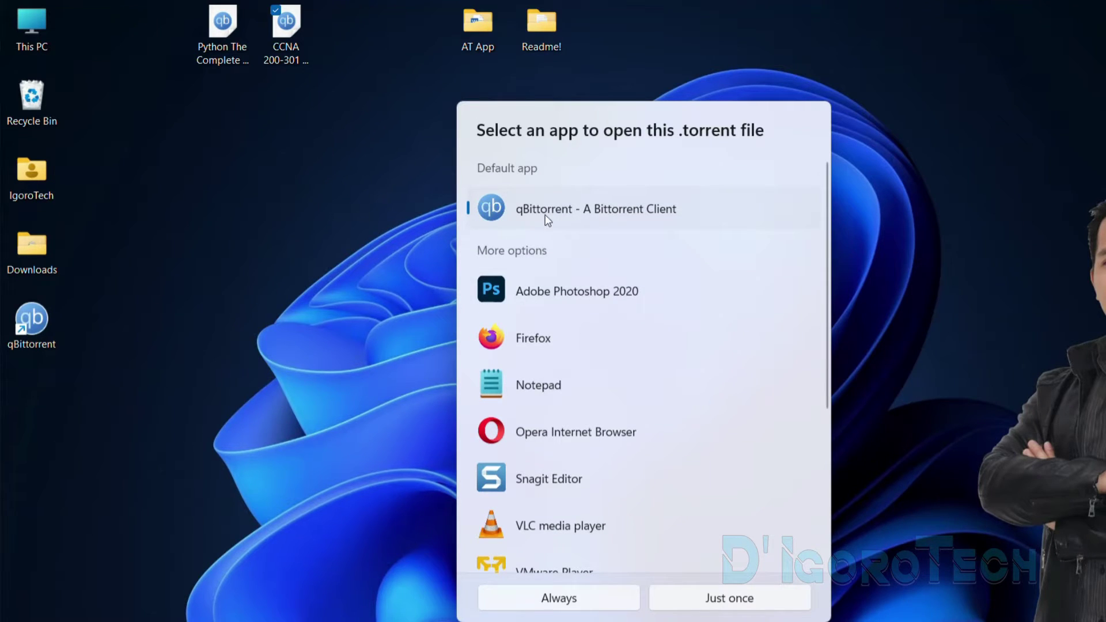
Always open .torrent files with qBittorrent and confirm the save path is Desktop\Downloads
click(578, 596)
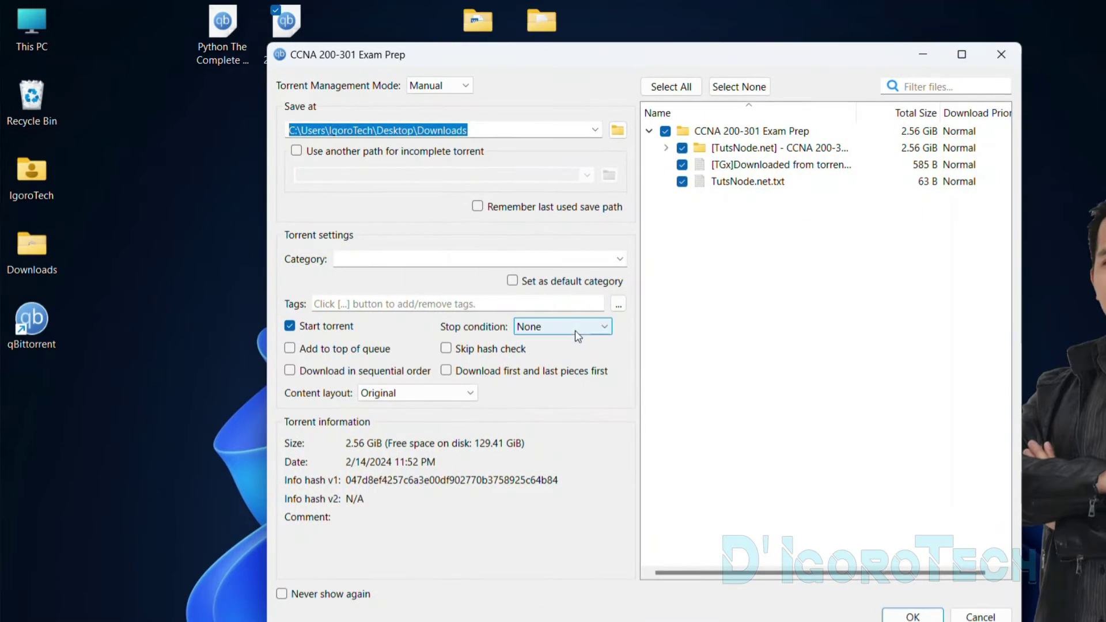
click(349, 124)
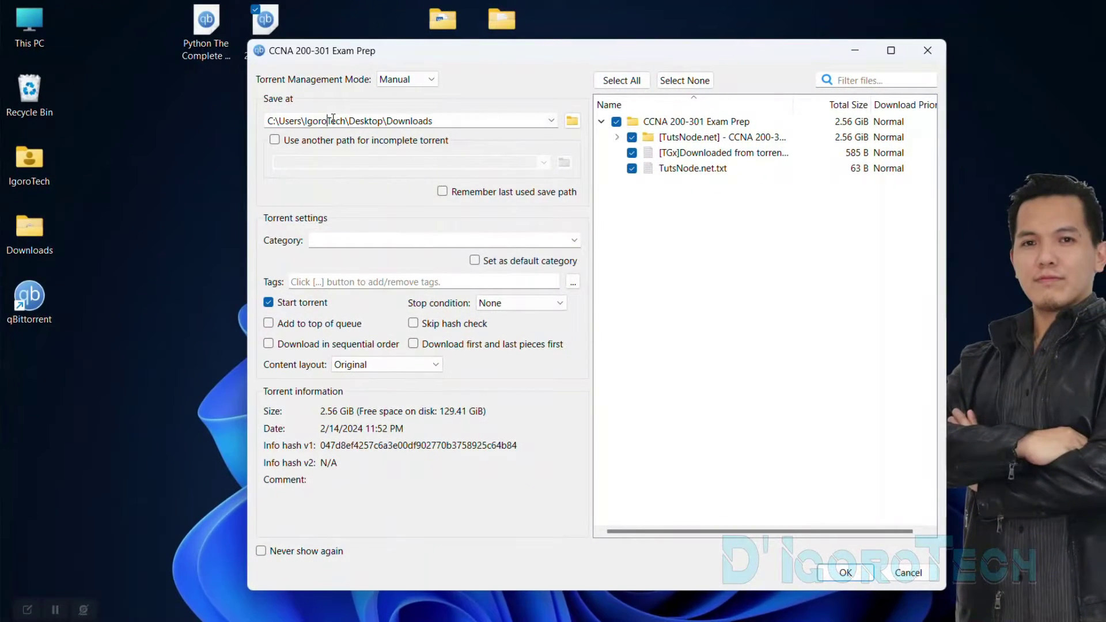
drag(351, 122, 440, 123)
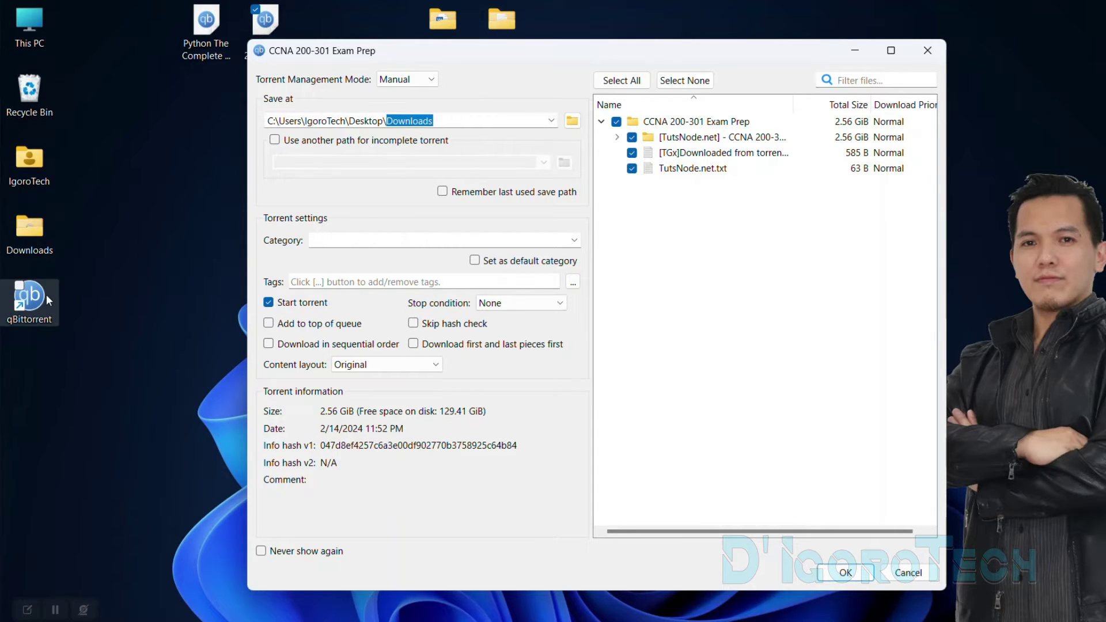
click(34, 242)
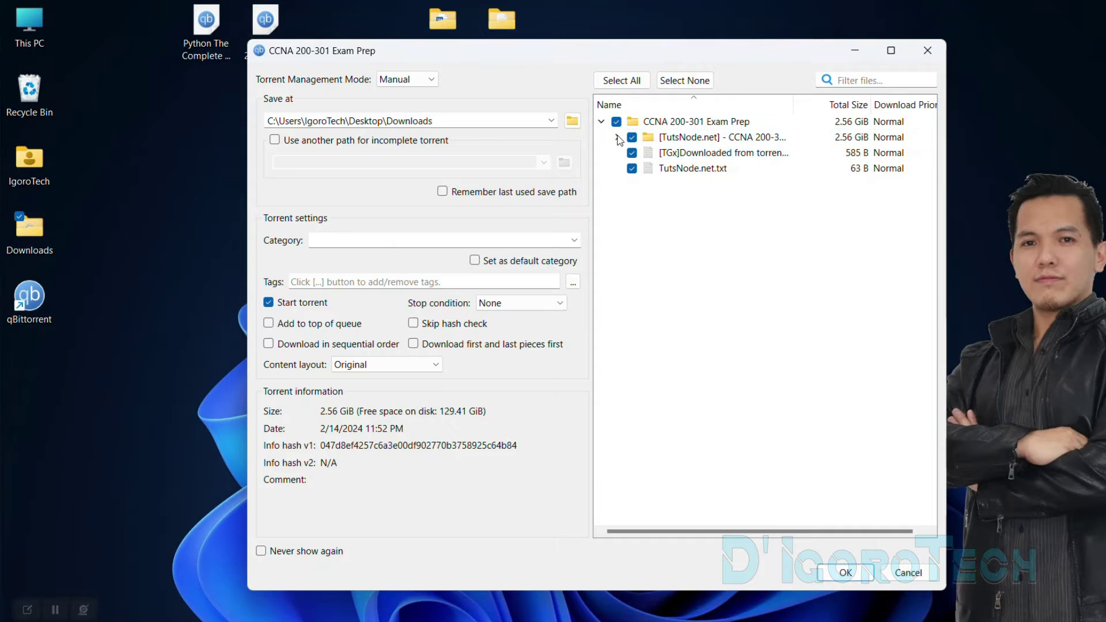
Expand the course folder and toggle Select None, lesson folders, then Select All files
click(617, 138)
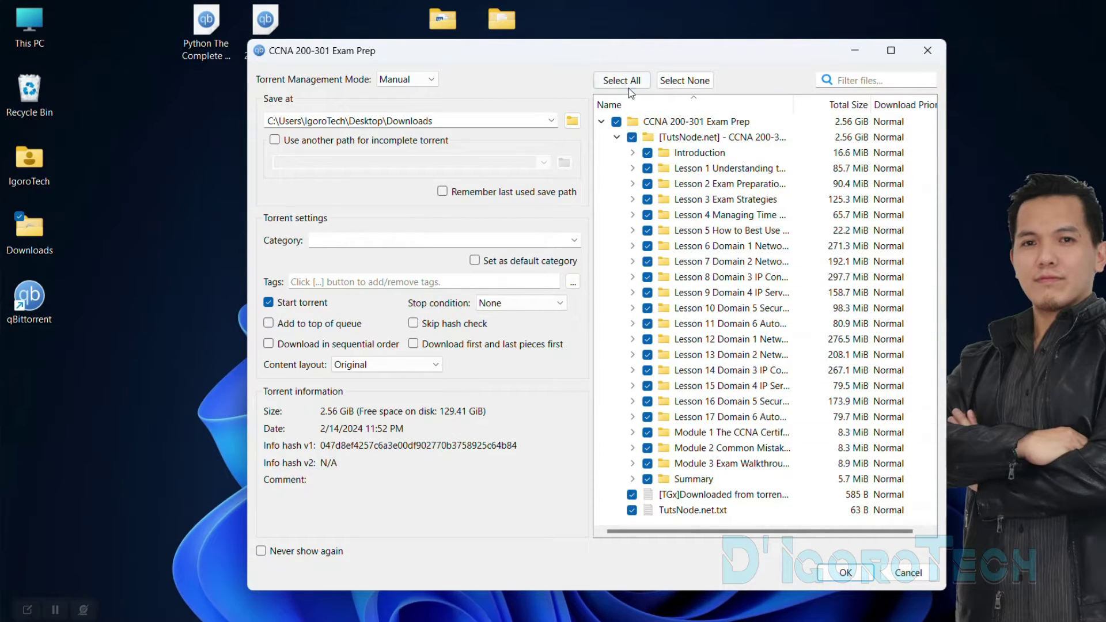
click(680, 84)
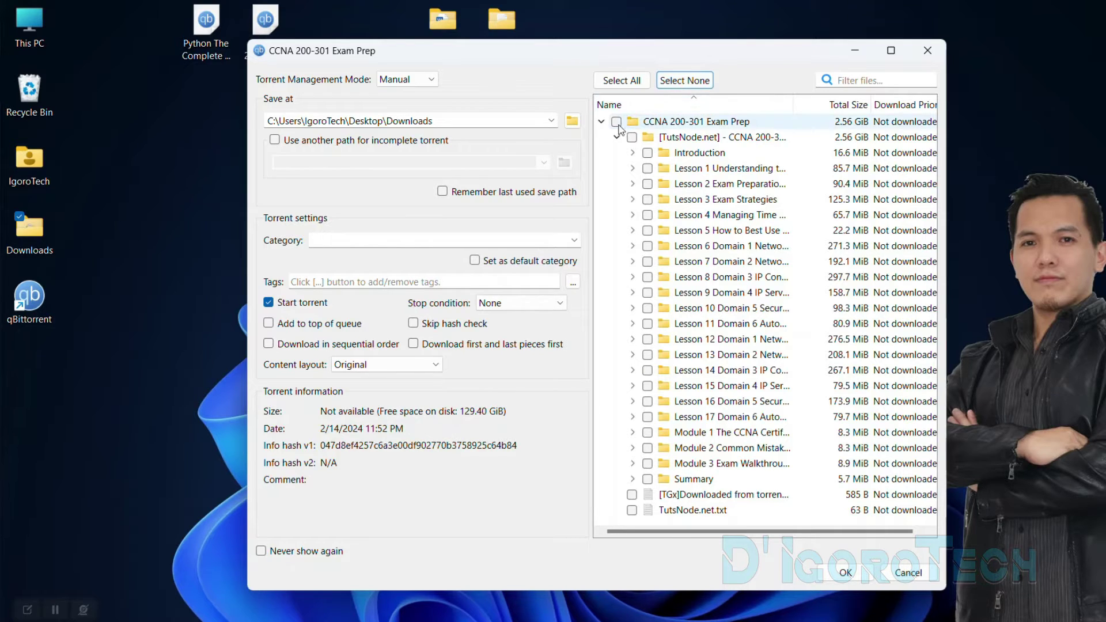
click(648, 153)
click(647, 245)
click(647, 354)
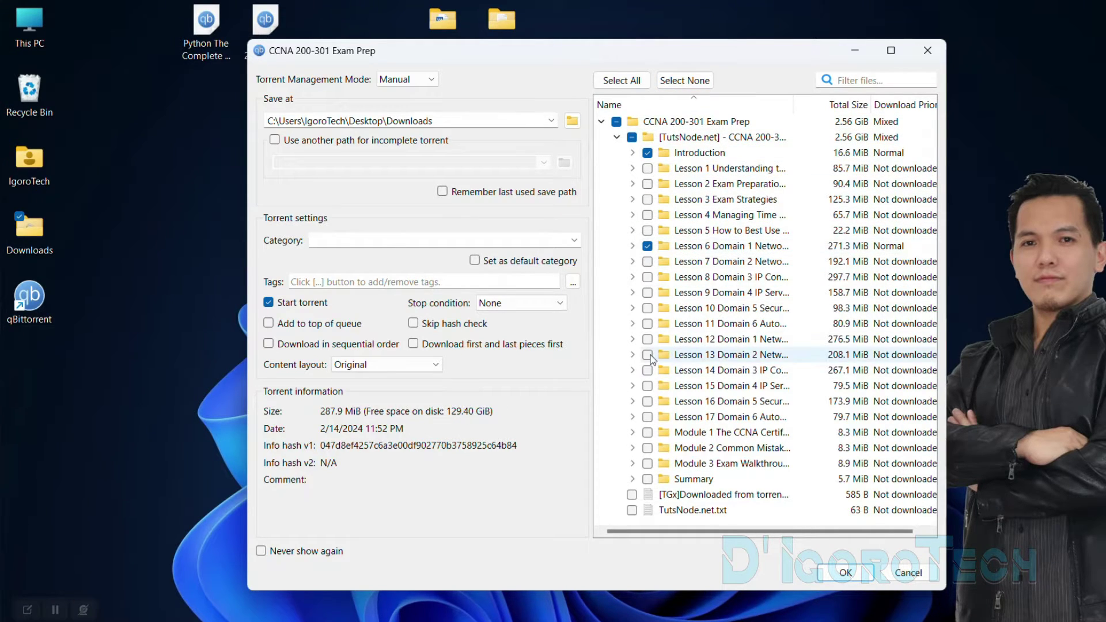
click(647, 417)
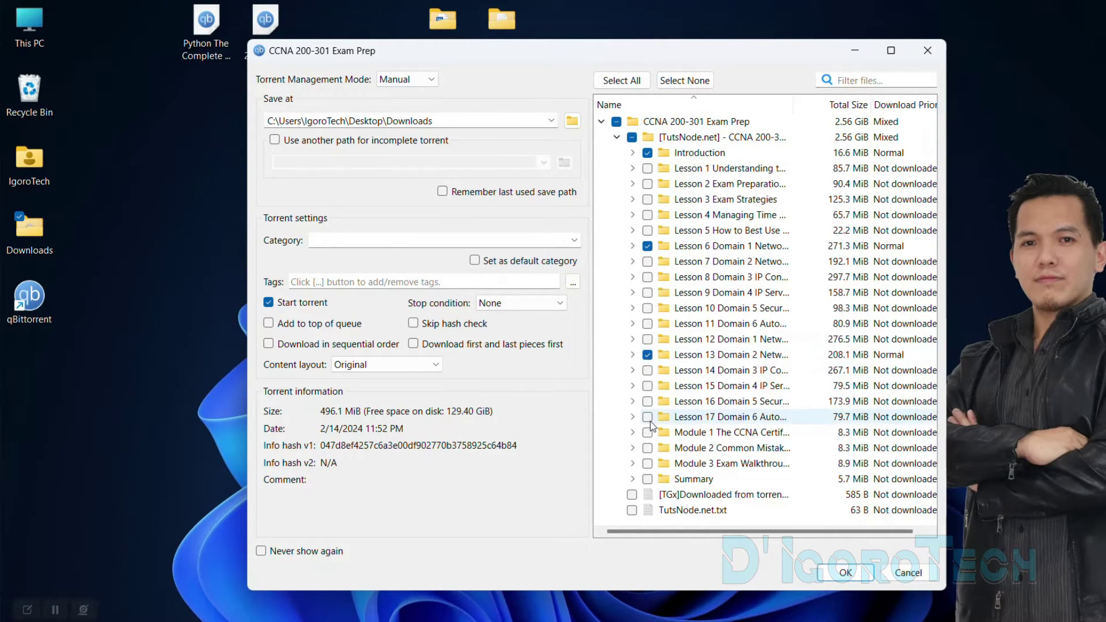
click(621, 81)
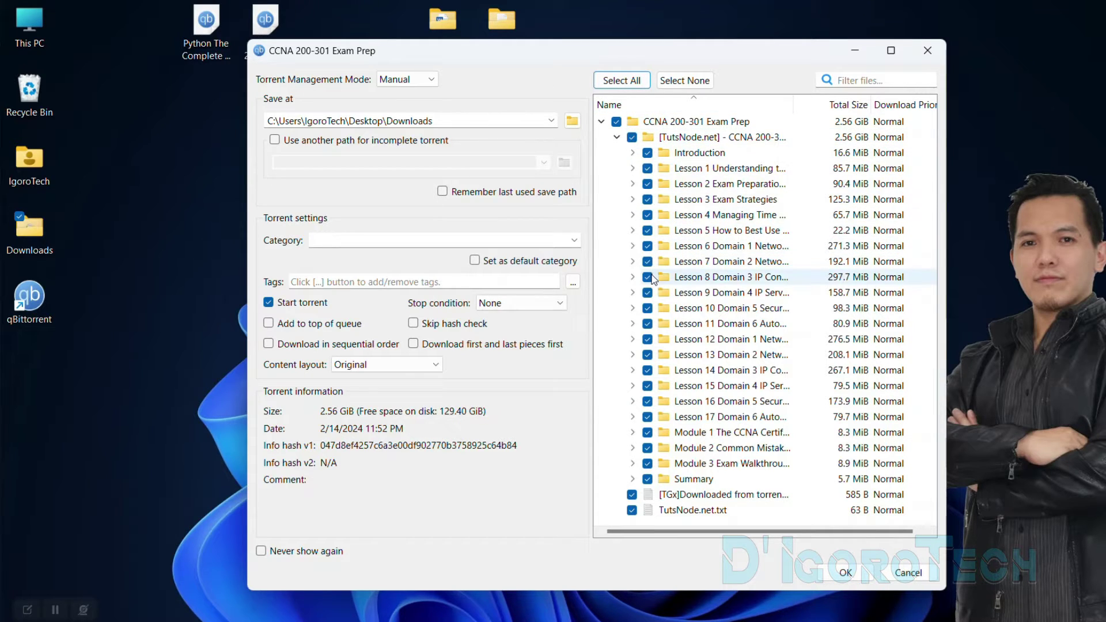
Exclude TutsNode.net.txt and the other loose text file, then add the CCNA torrent
click(632, 511)
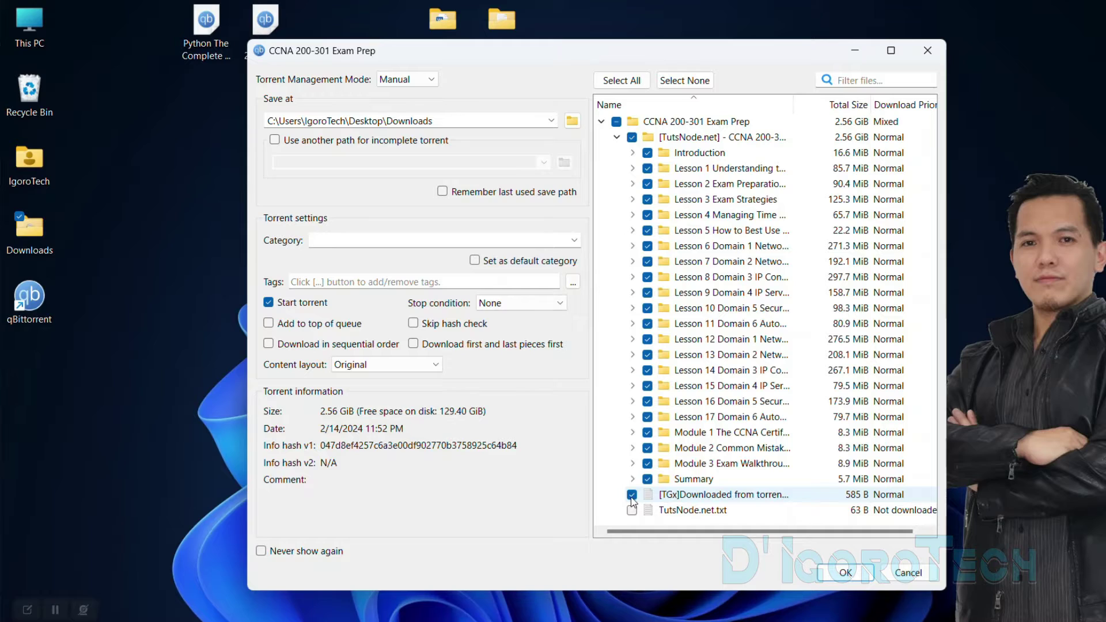
click(632, 495)
click(833, 576)
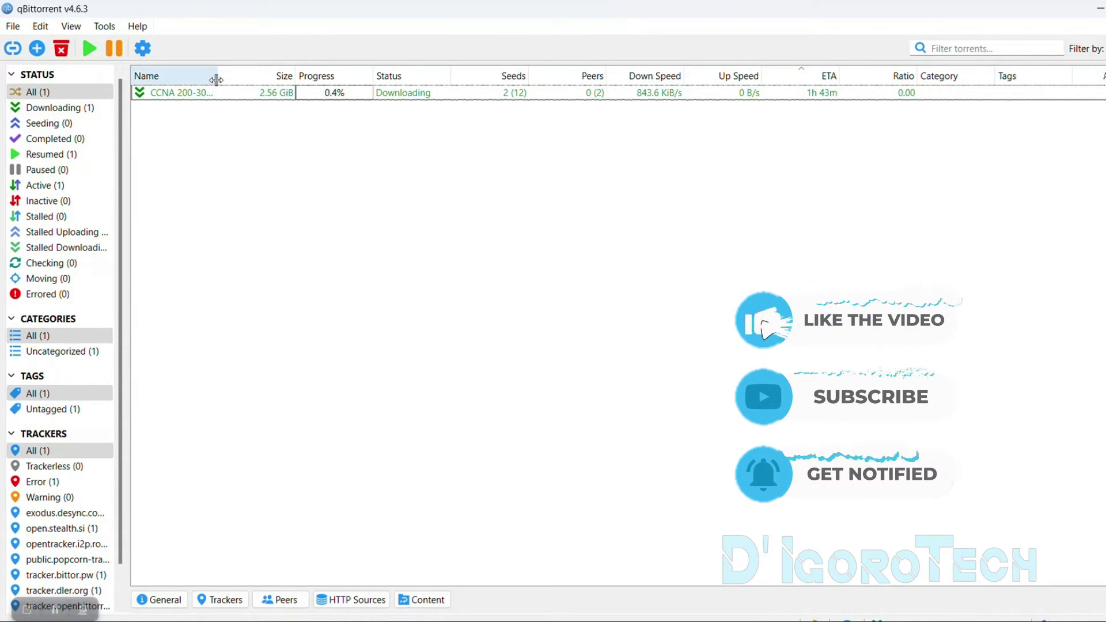
Widen the Name column and sort the torrent list by name, descending
drag(217, 80, 273, 93)
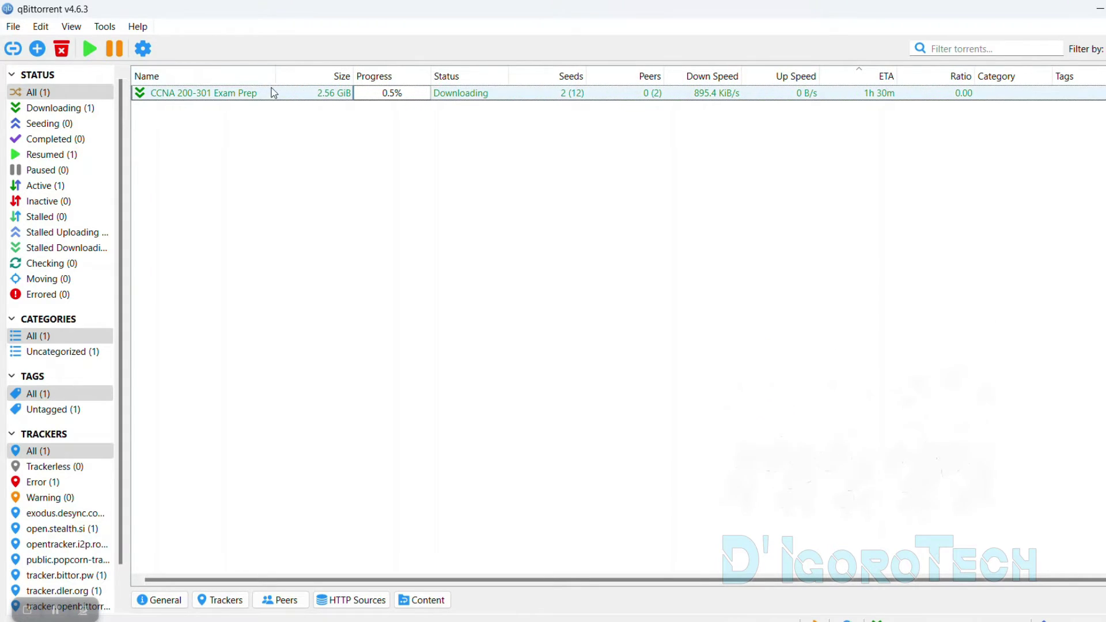
click(210, 80)
click(211, 81)
click(38, 50)
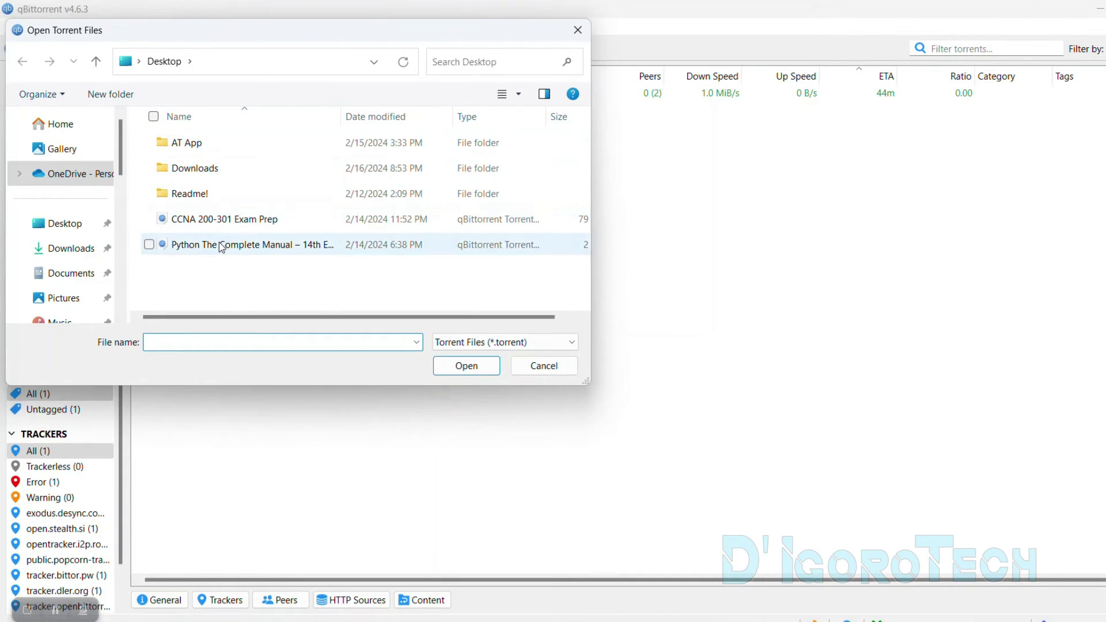
Add the Python The Complete Manual torrent from the Desktop, saving into Desktop\Downloads
click(221, 246)
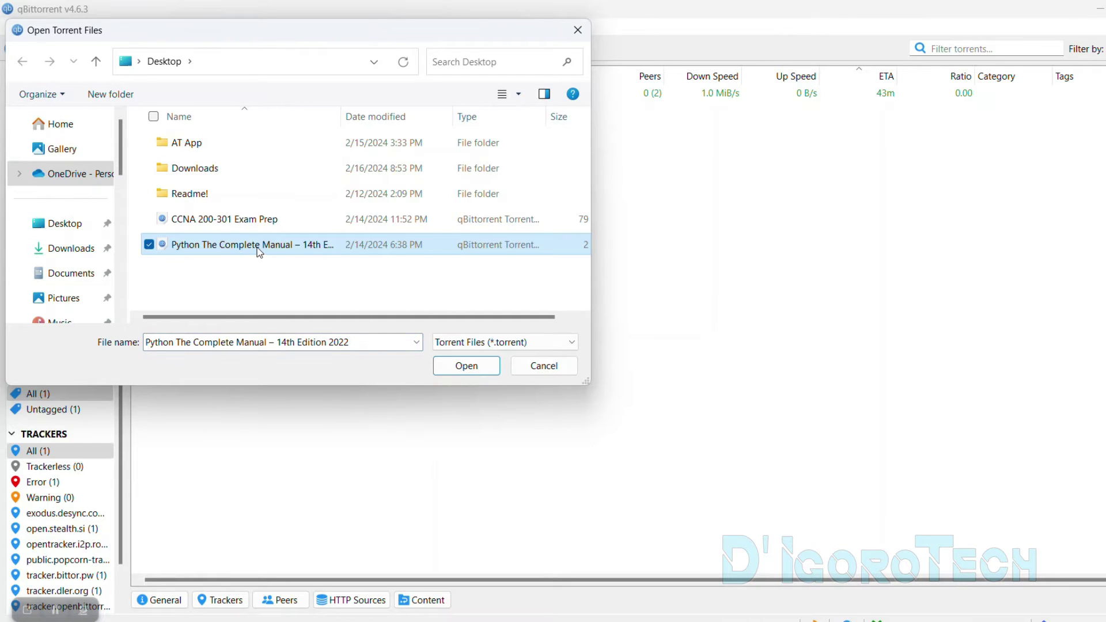
click(464, 367)
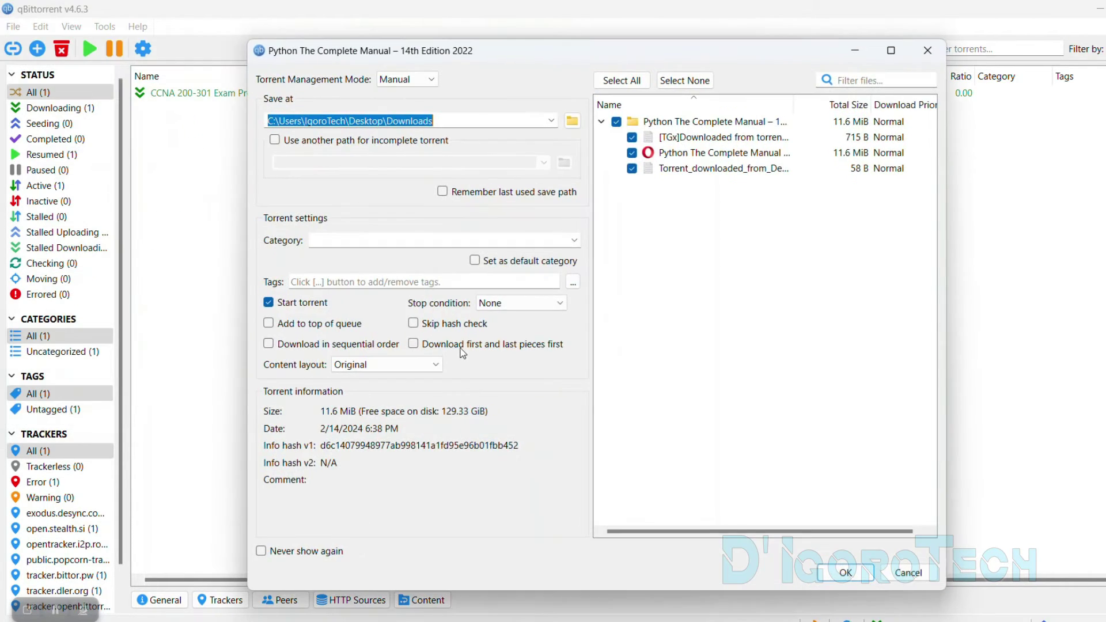
drag(349, 121, 522, 138)
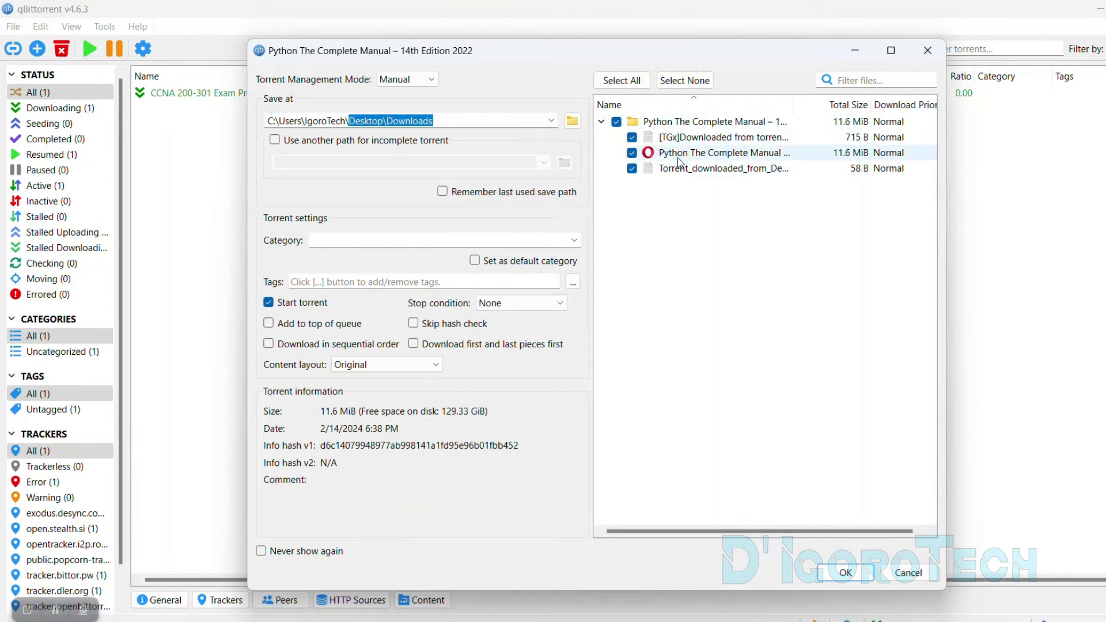
click(846, 573)
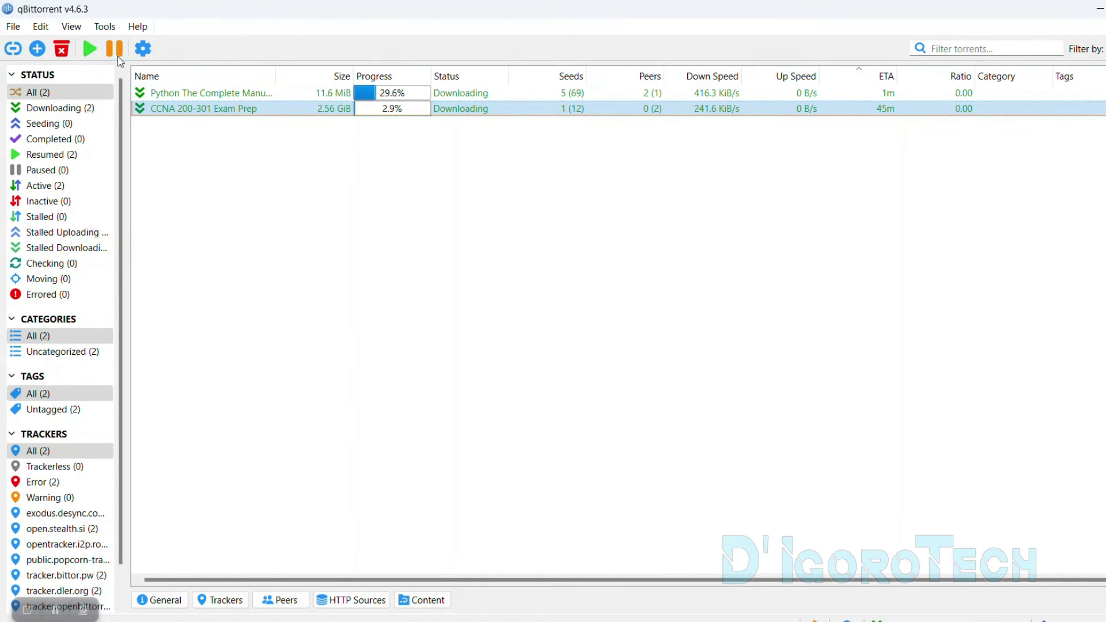
Pause and resume CCNA, check the Downloading, Seeding and Completed filters, then minimise qBittorrent
key(ctrl+p)
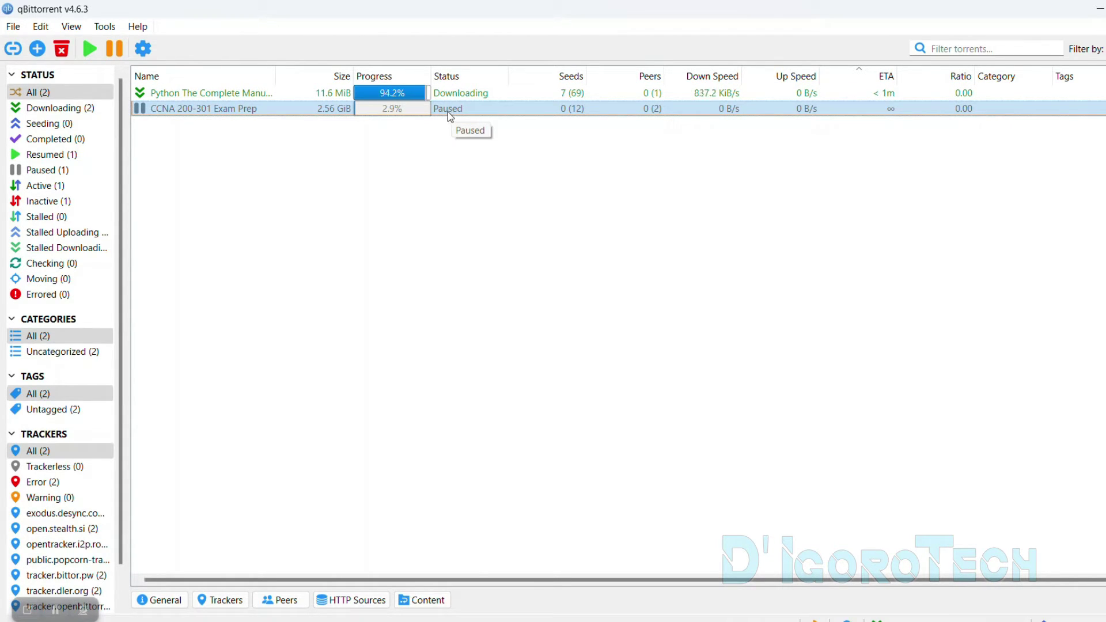
click(90, 51)
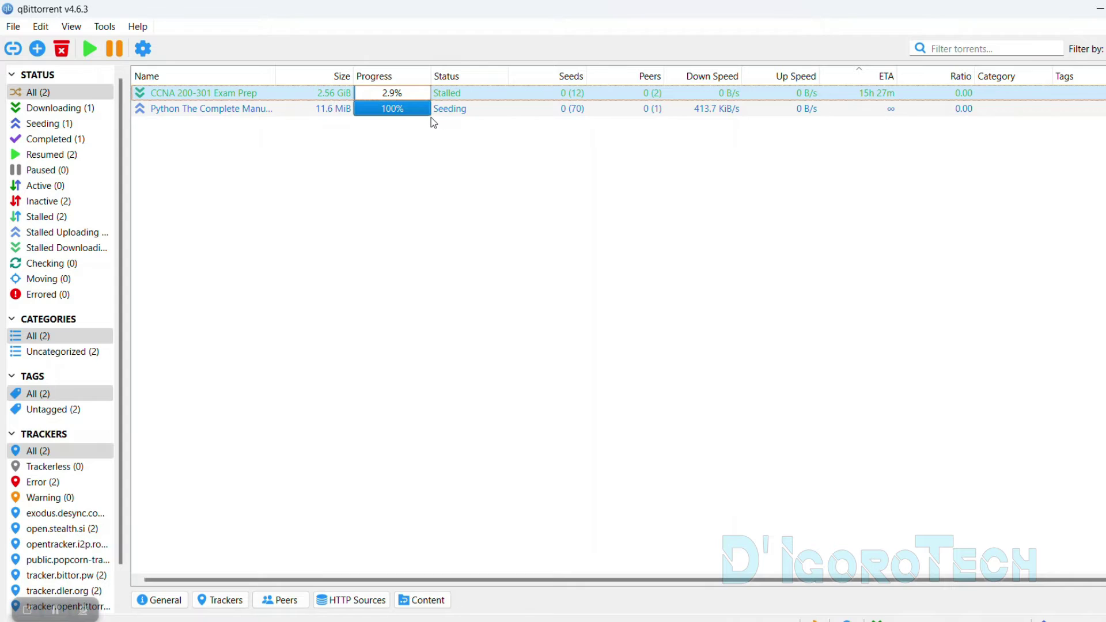
click(55, 108)
click(54, 124)
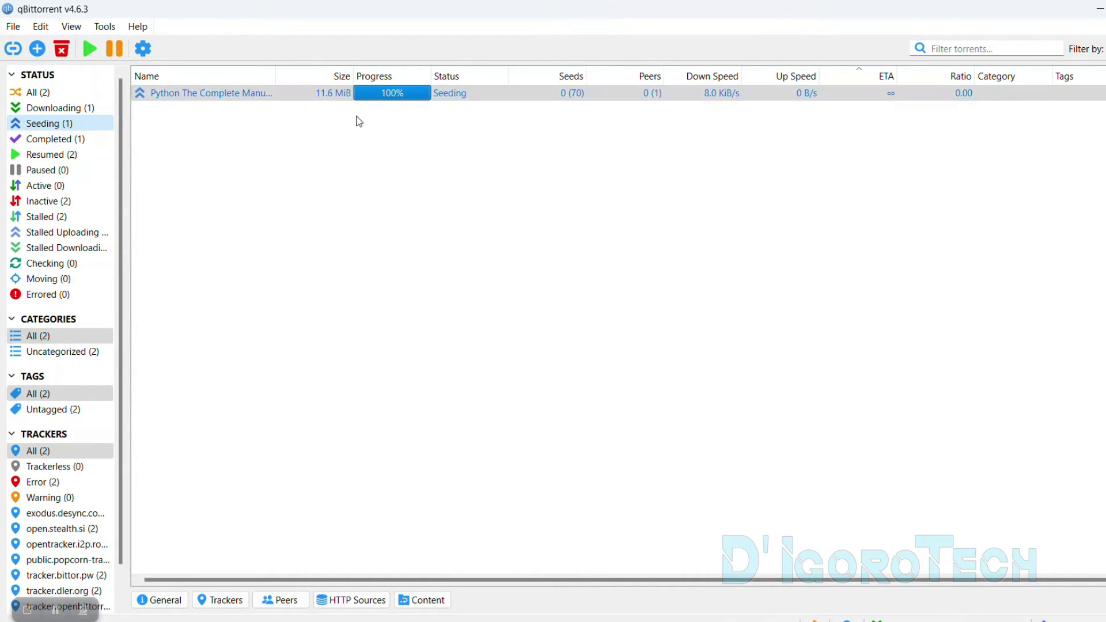
click(72, 139)
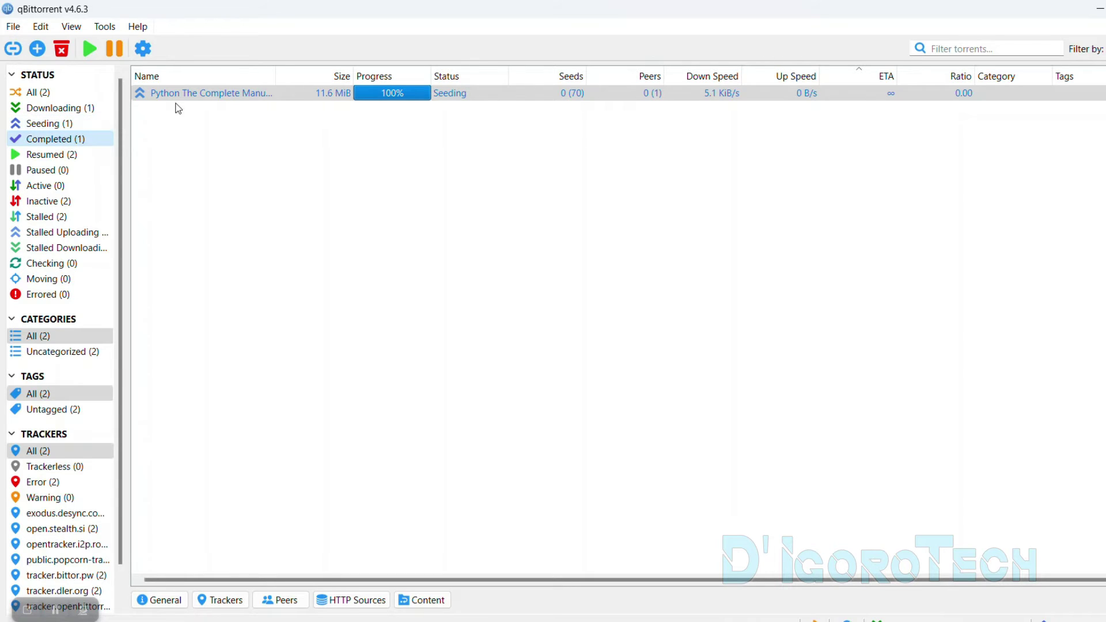
click(374, 95)
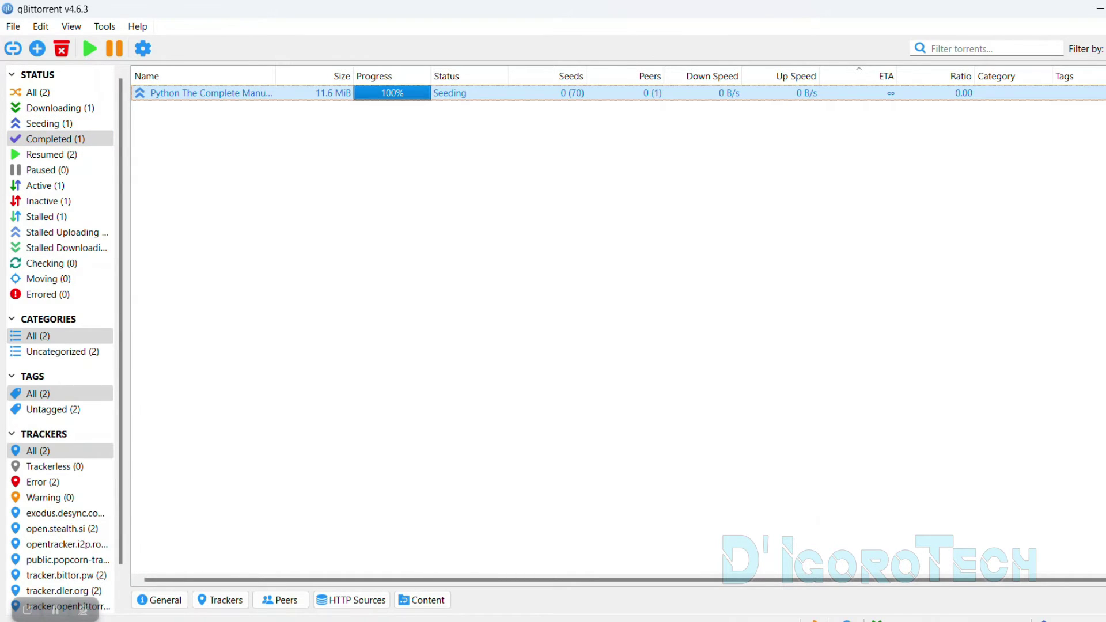
click(1098, 9)
Open the Downloads folder beside qBittorrent to view the Python manual folder
double_click(45, 241)
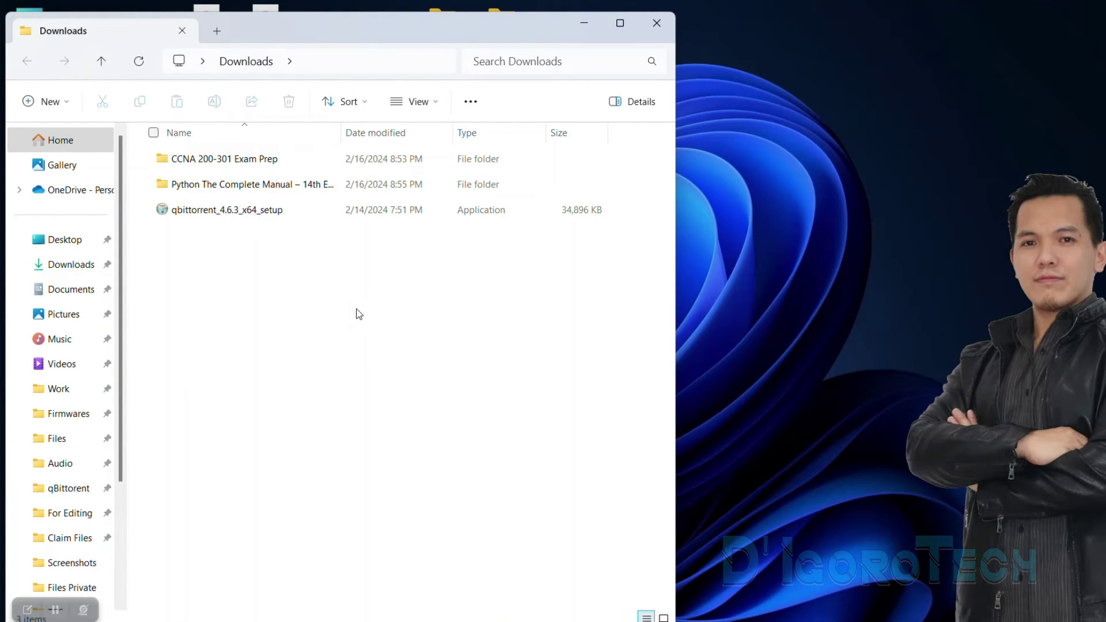
click(240, 190)
double_click(341, 132)
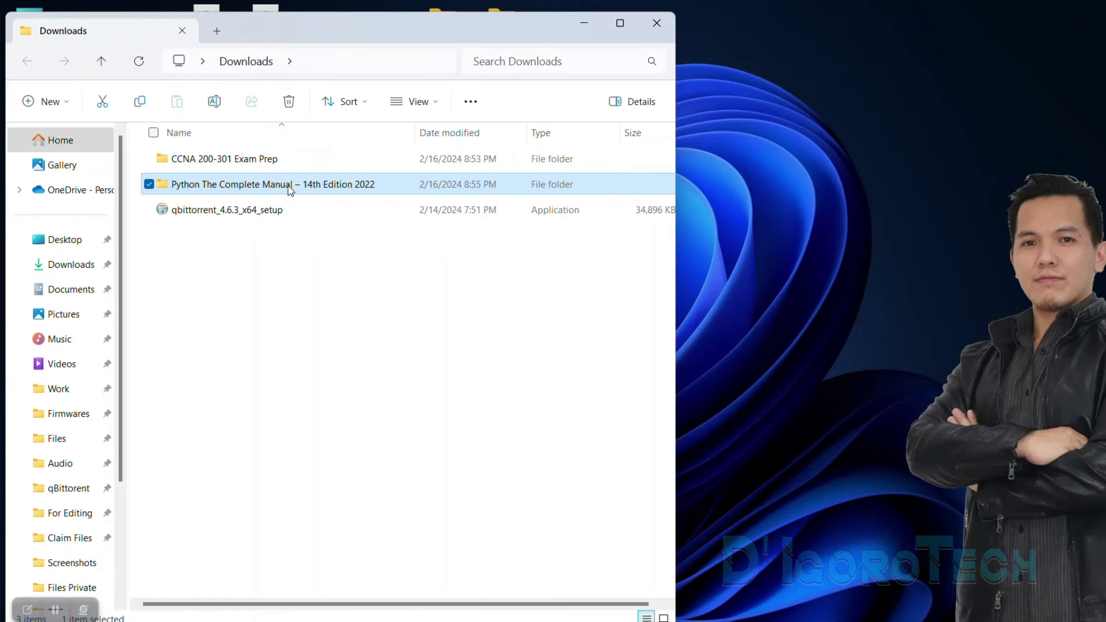
click(395, 250)
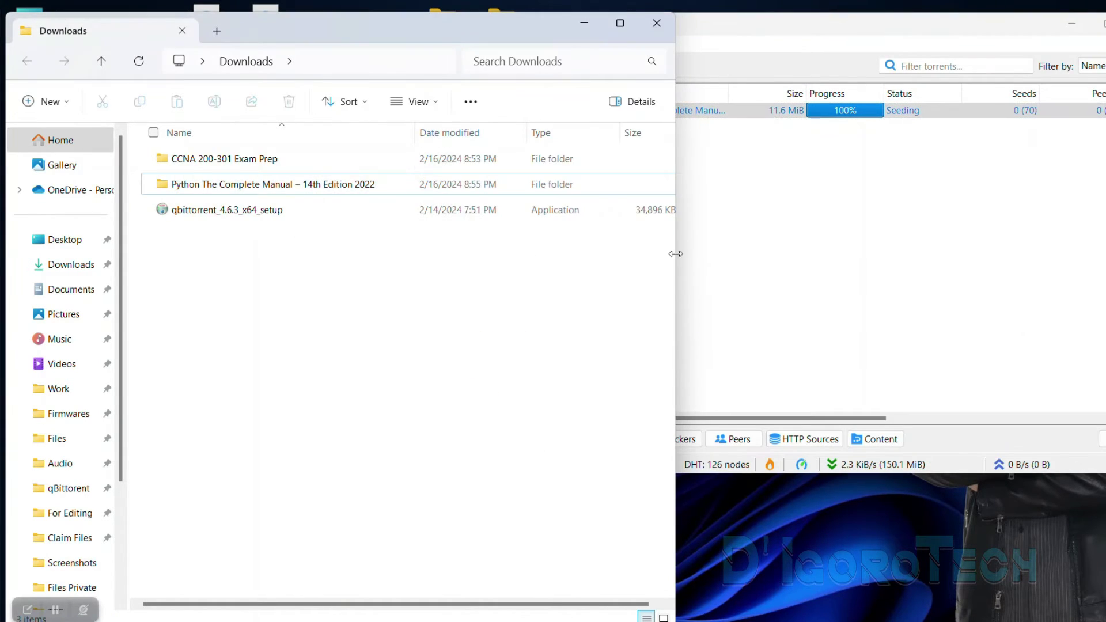
drag(675, 254, 452, 254)
Remove the Python torrent from the list with 'Also permanently delete the files' unchecked
click(724, 125)
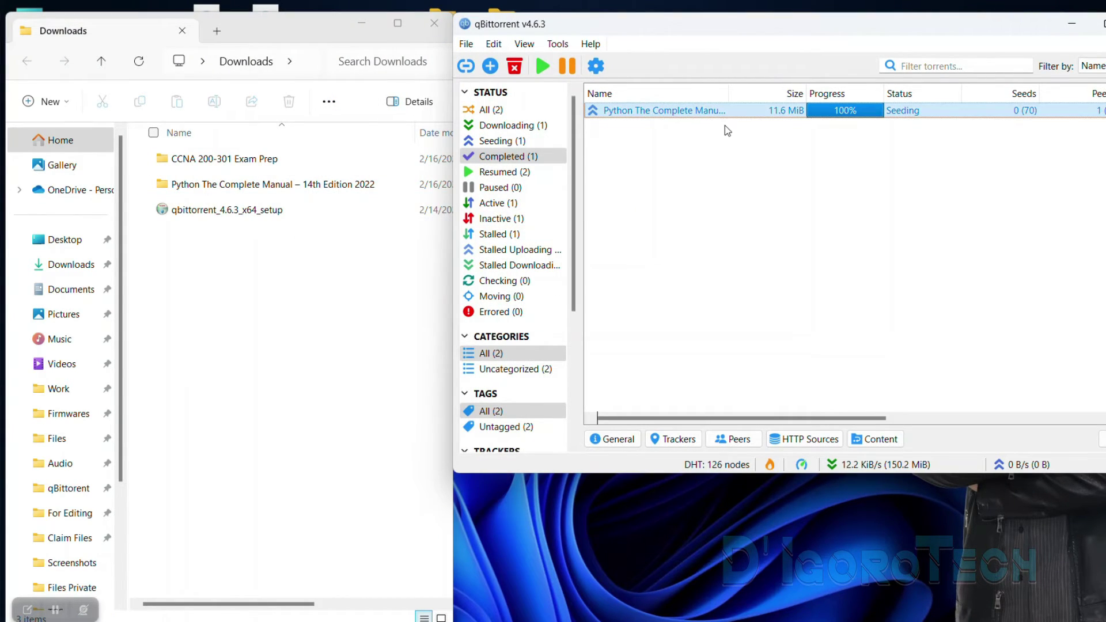
right_click(717, 114)
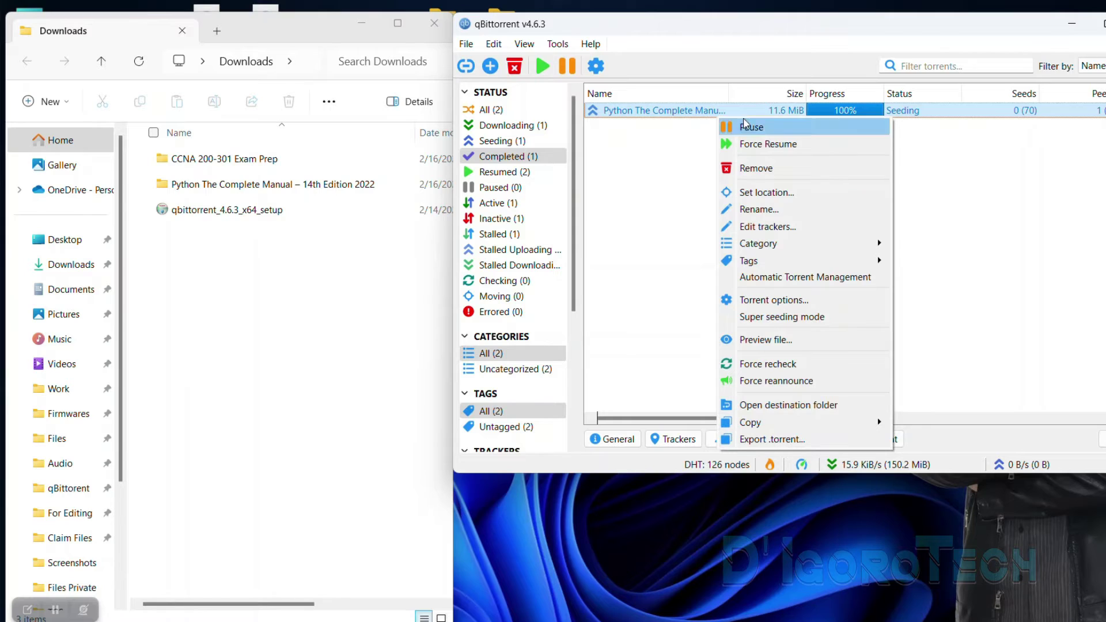
click(766, 168)
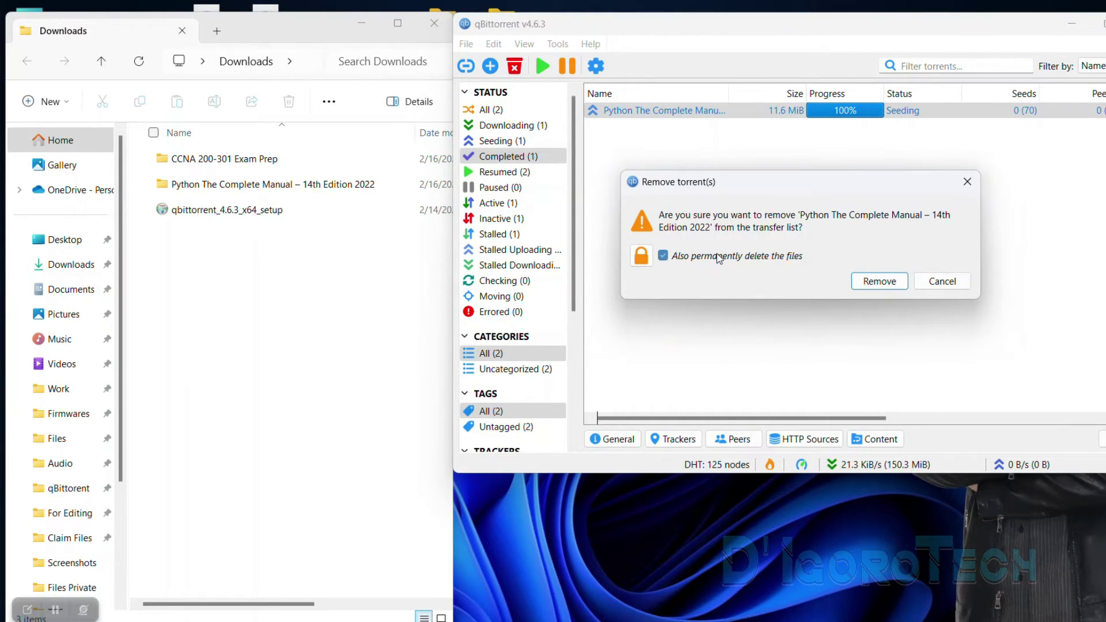
click(209, 186)
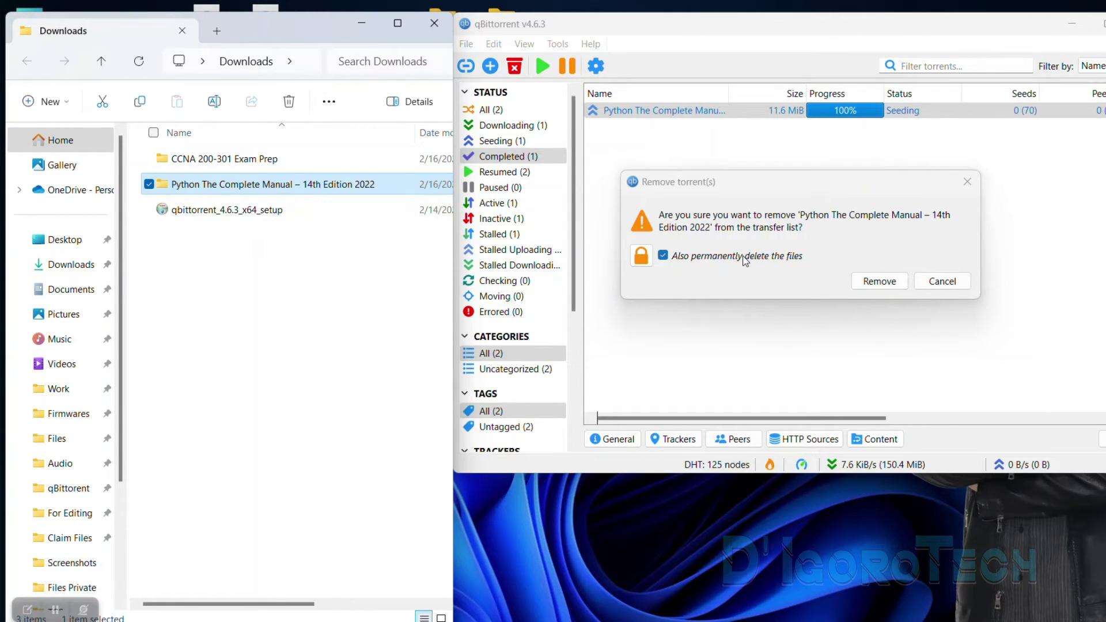
click(663, 256)
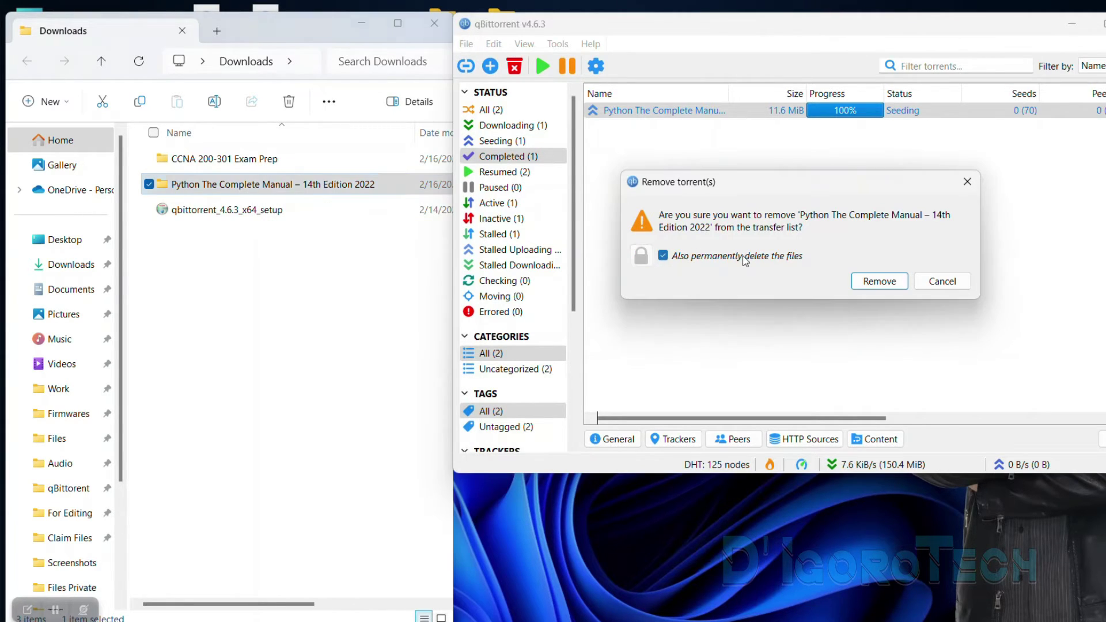
click(880, 281)
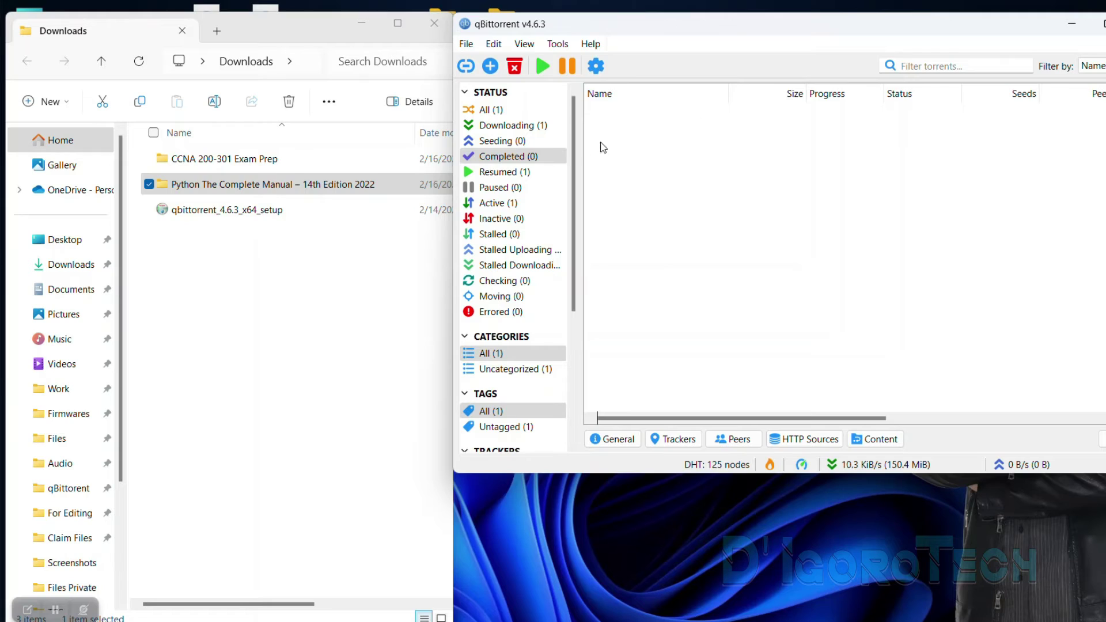
Re-add the Python manual torrent by opening its desktop .torrent file
click(288, 189)
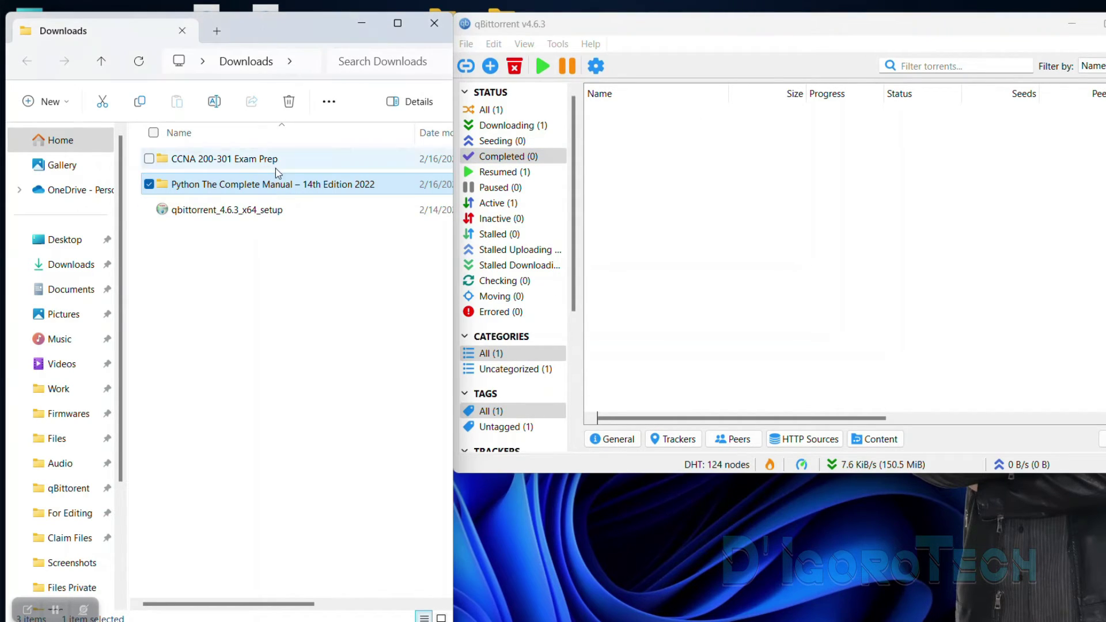
click(362, 23)
click(224, 46)
double_click(224, 46)
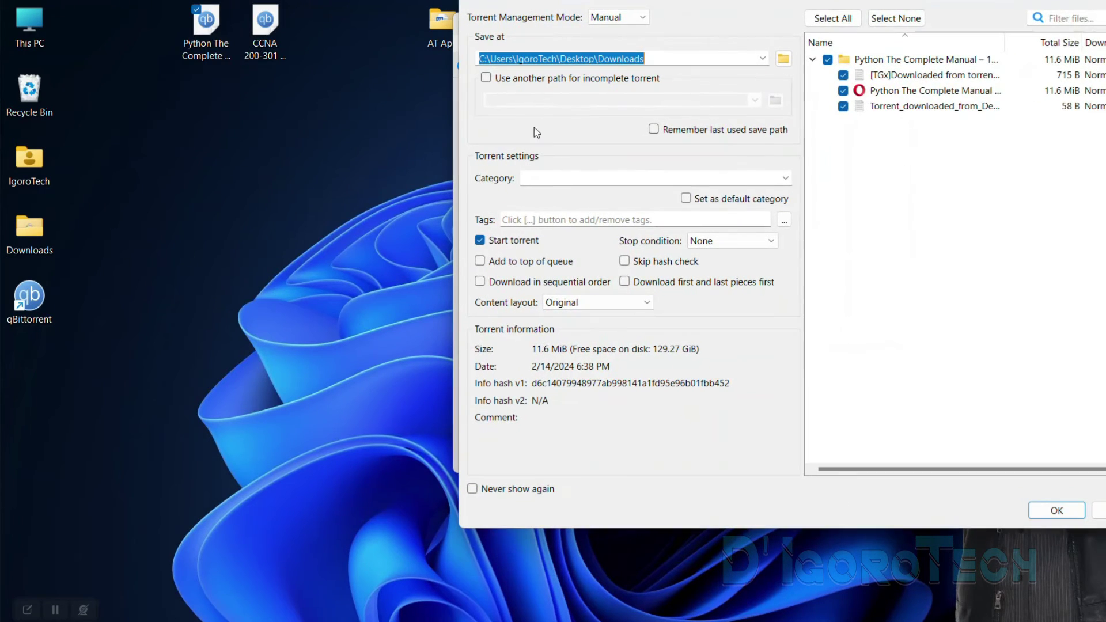
click(1046, 512)
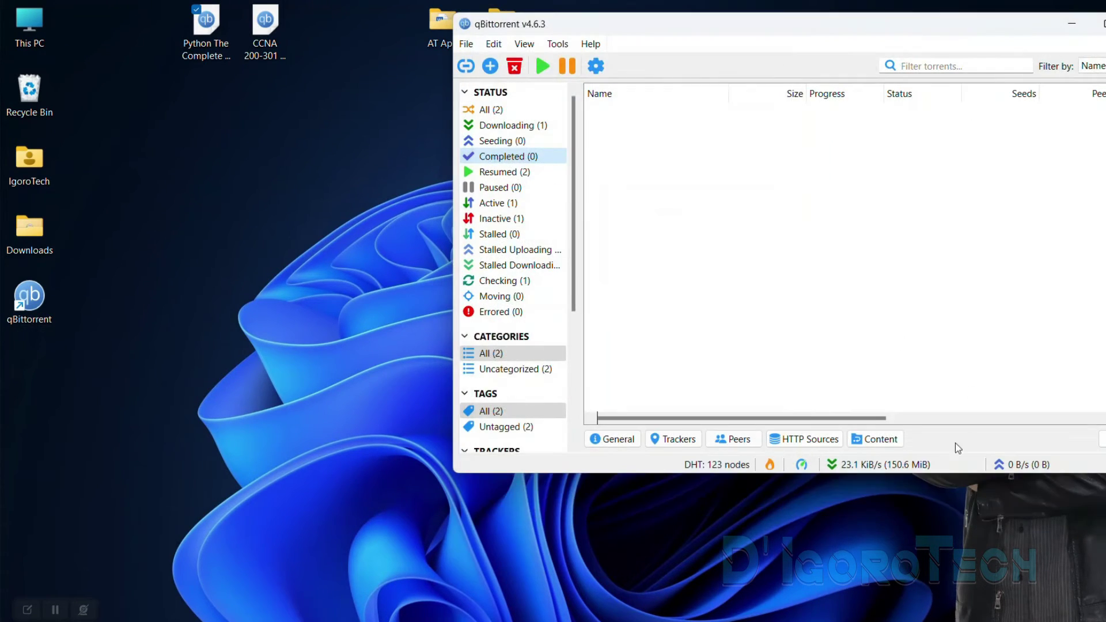
Under Seeding, remove the Python torrent with 'Also permanently delete the files' checked
click(496, 141)
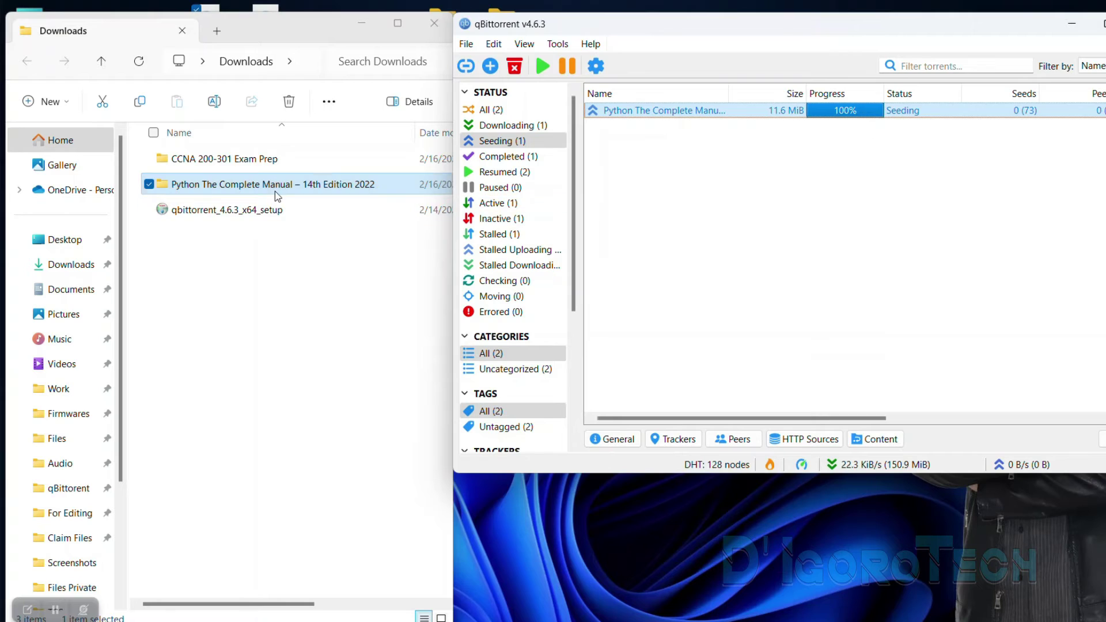
click(857, 115)
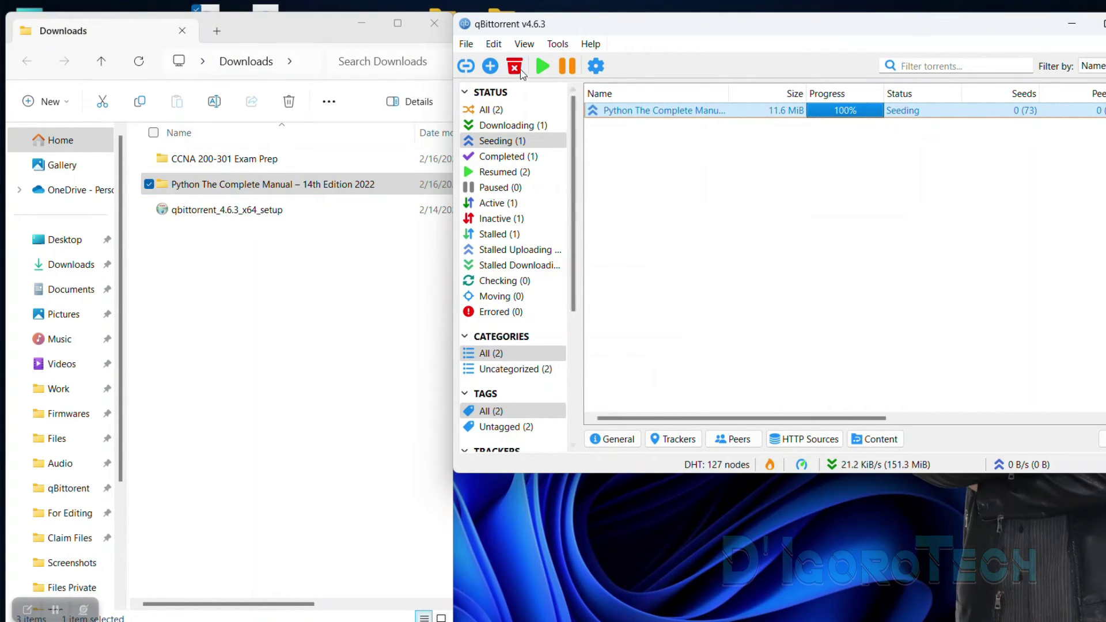
click(514, 66)
click(673, 256)
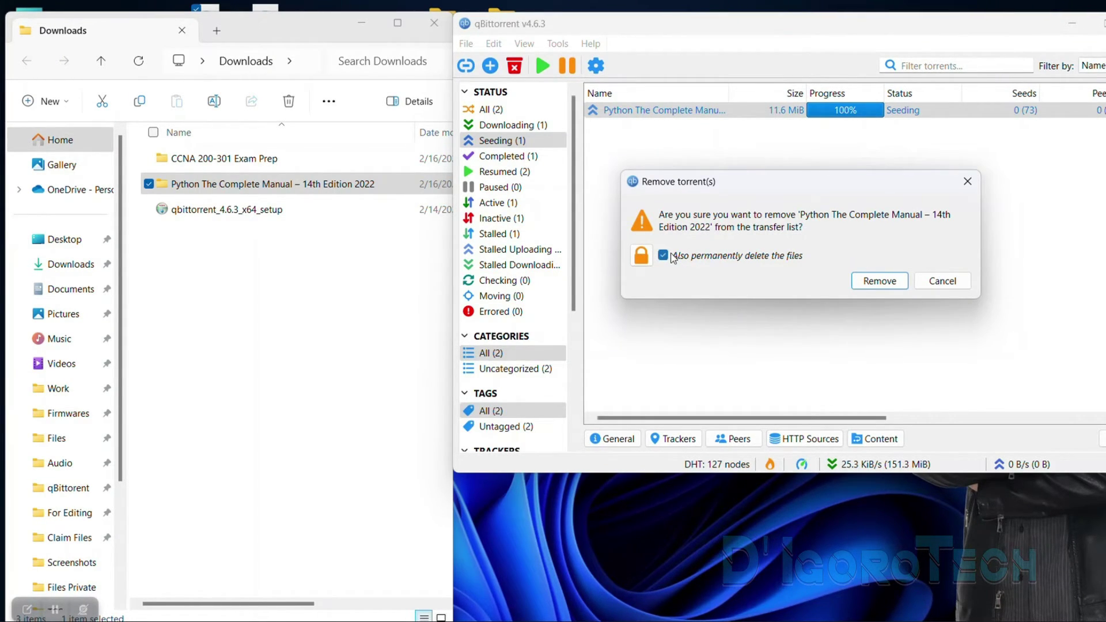
click(878, 284)
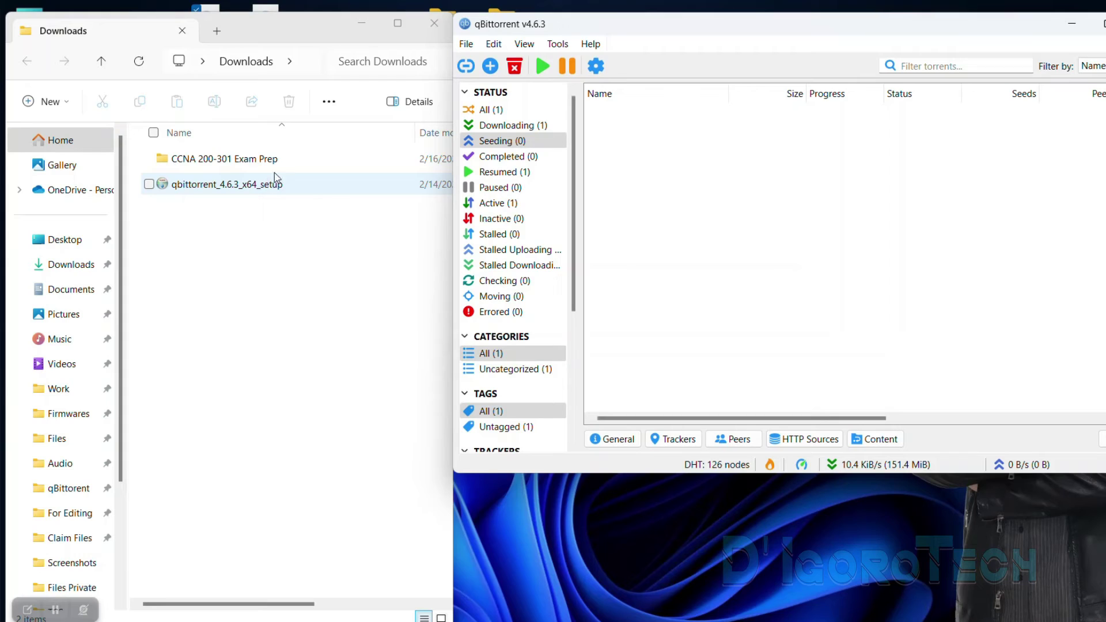
Filter to Downloading, maximize qBittorrent, then File > Exit and confirm despite active transfers
click(361, 26)
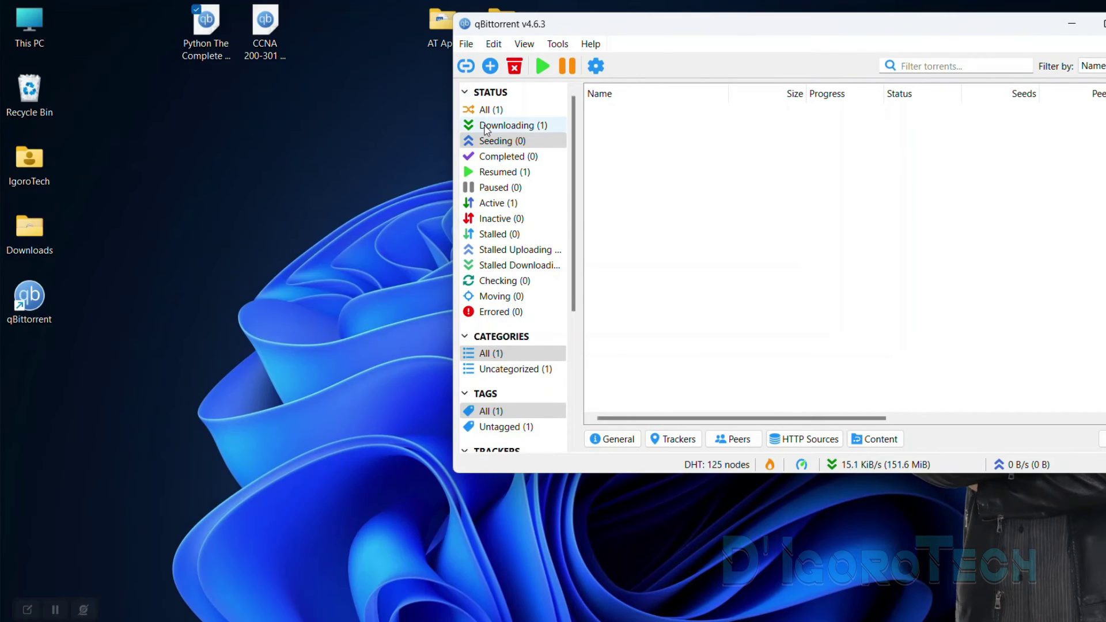
click(507, 125)
click(1101, 23)
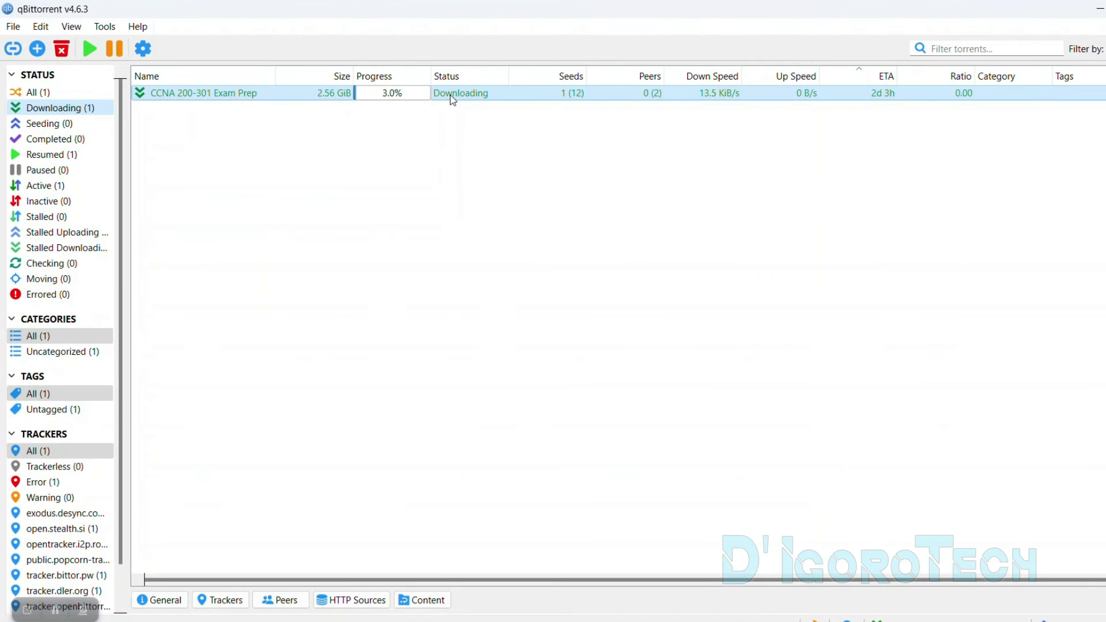
click(450, 98)
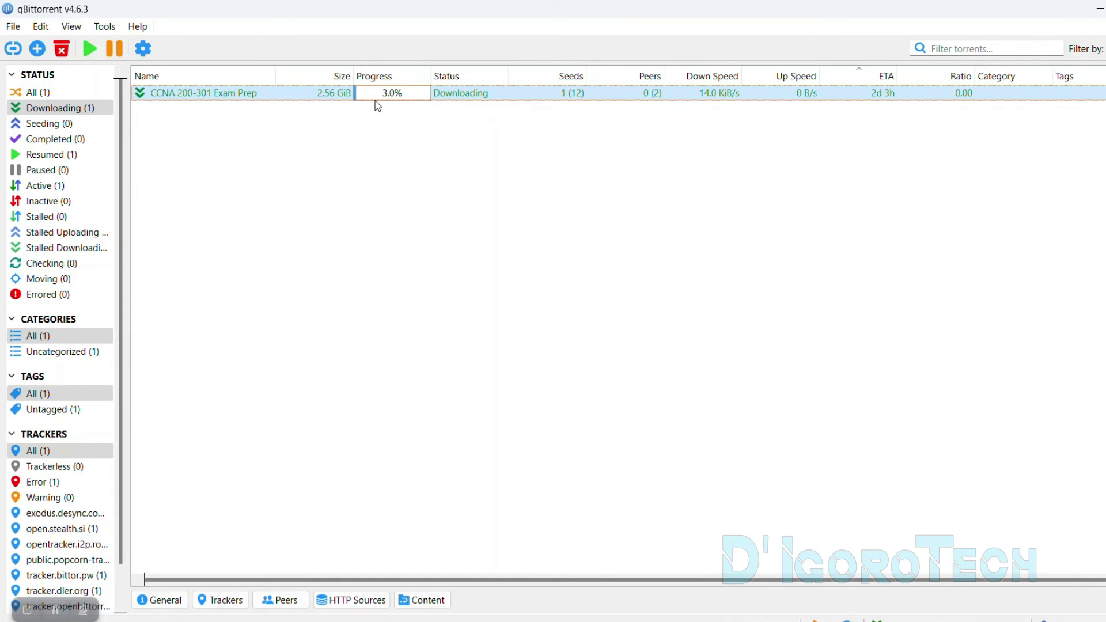
click(16, 27)
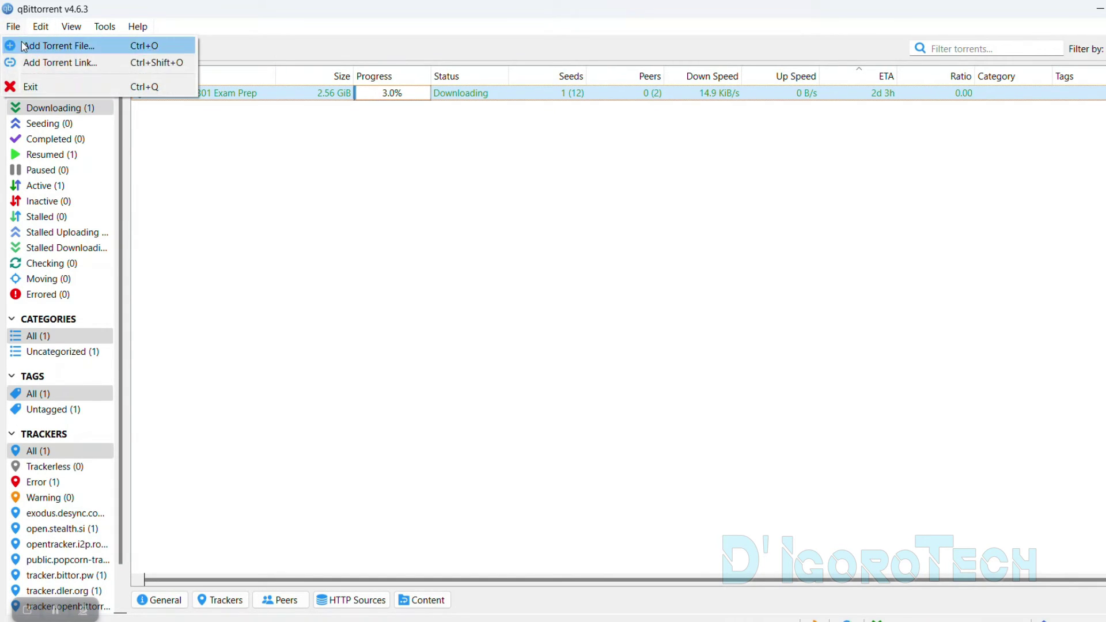
click(53, 86)
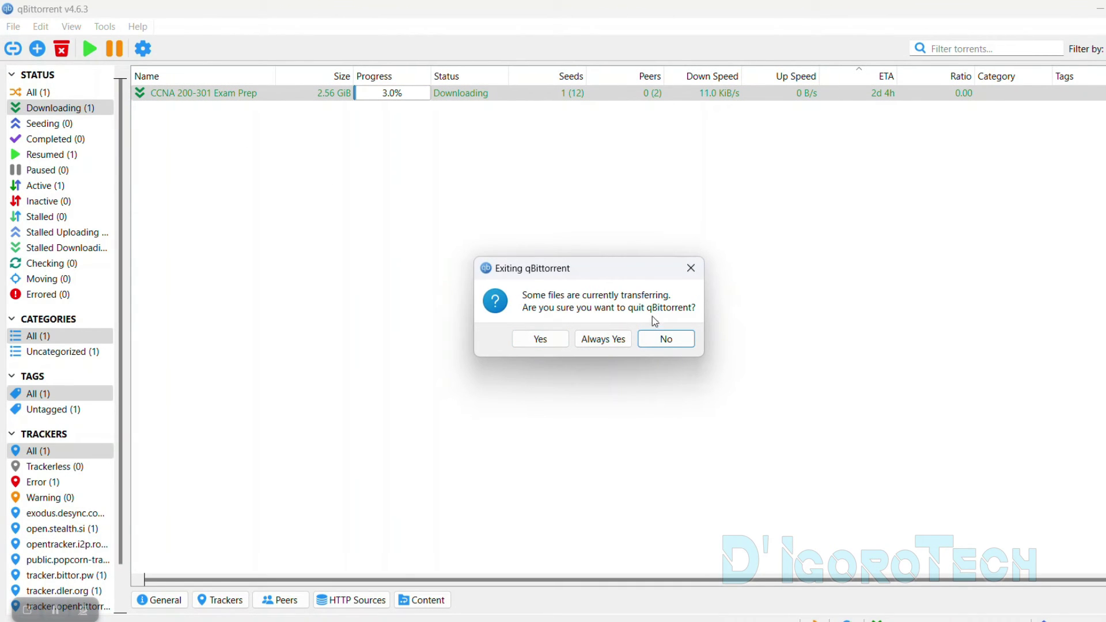
click(599, 341)
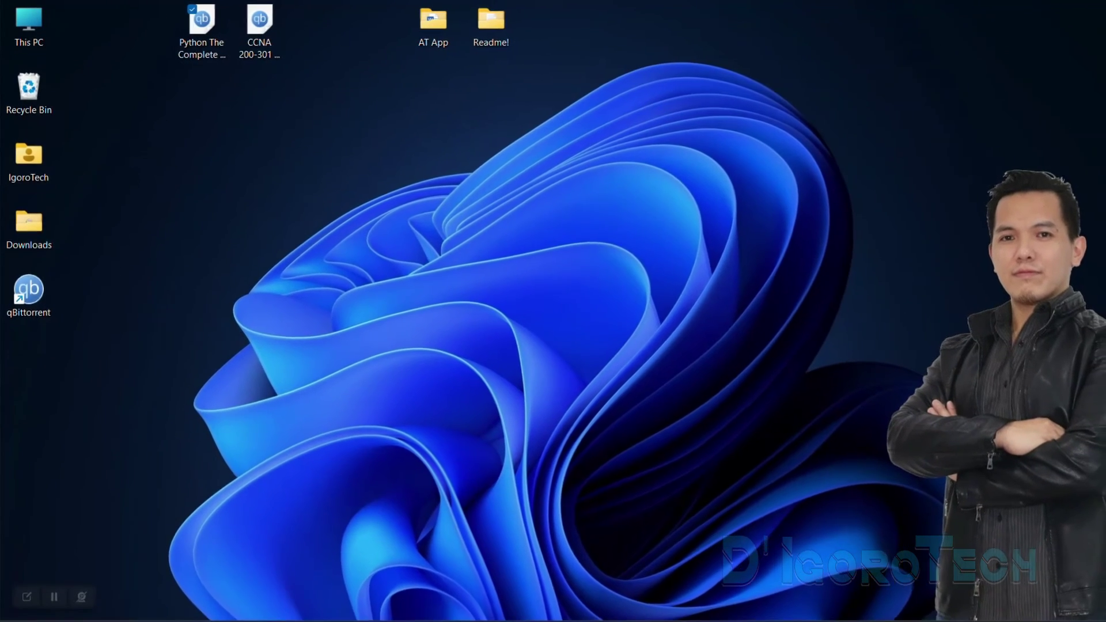
Restore the qBittorrent window from its icon among the taskbar's hidden tray icons
click(911, 606)
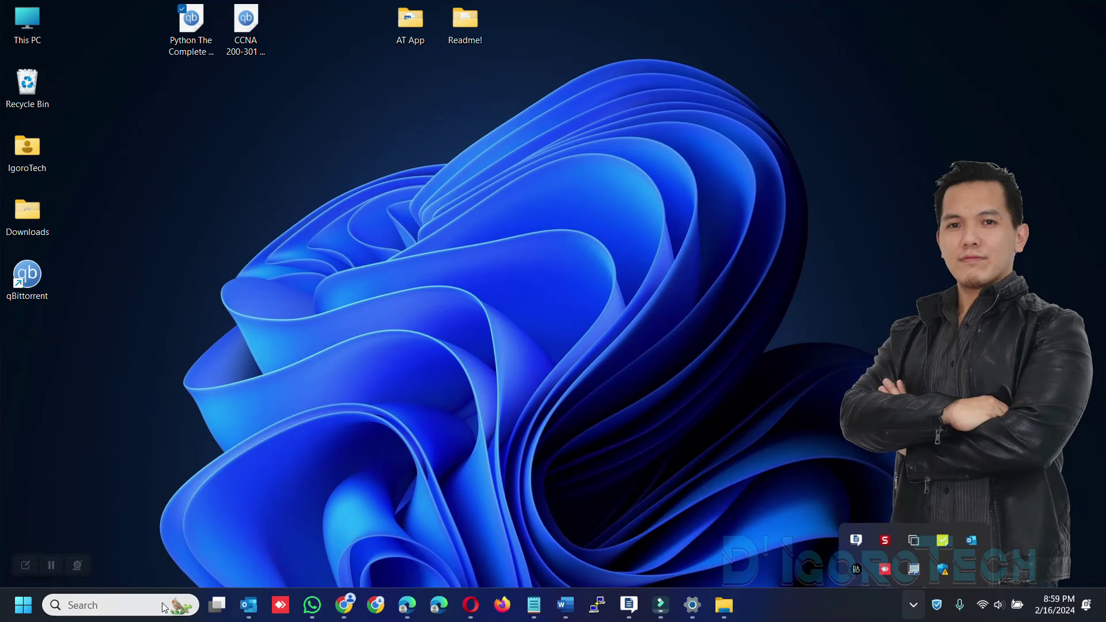
click(97, 609)
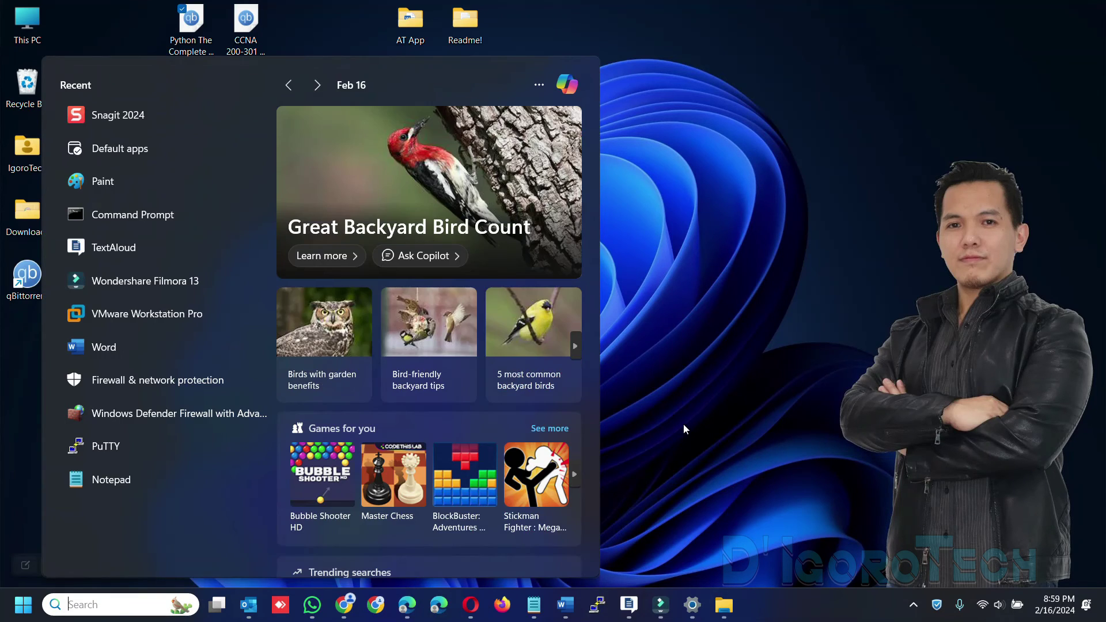
click(686, 430)
click(40, 288)
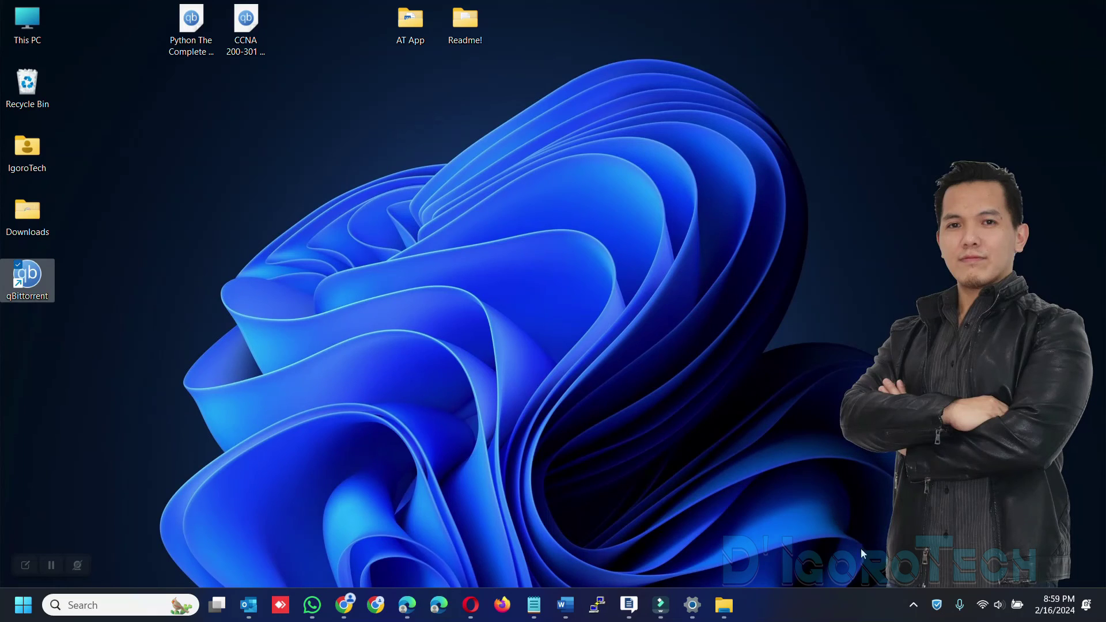
click(909, 604)
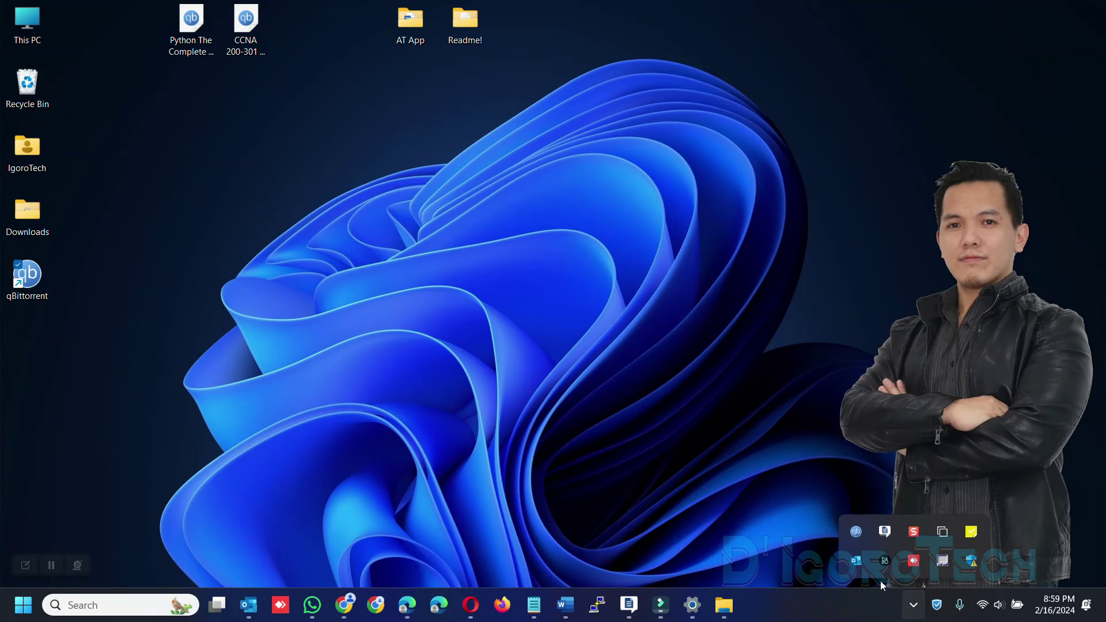
click(856, 532)
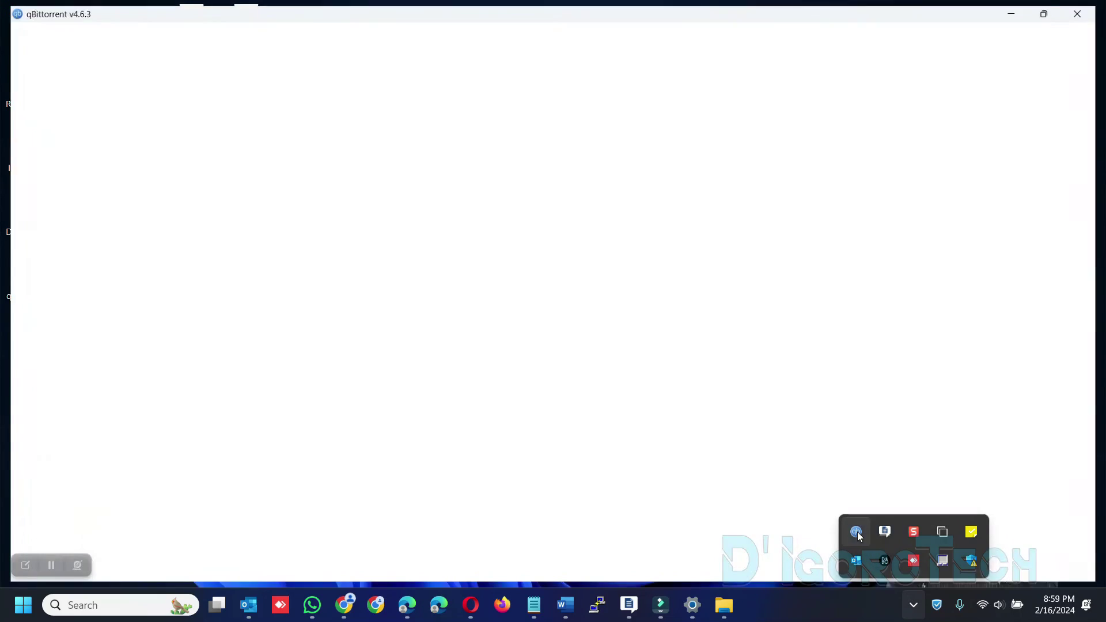